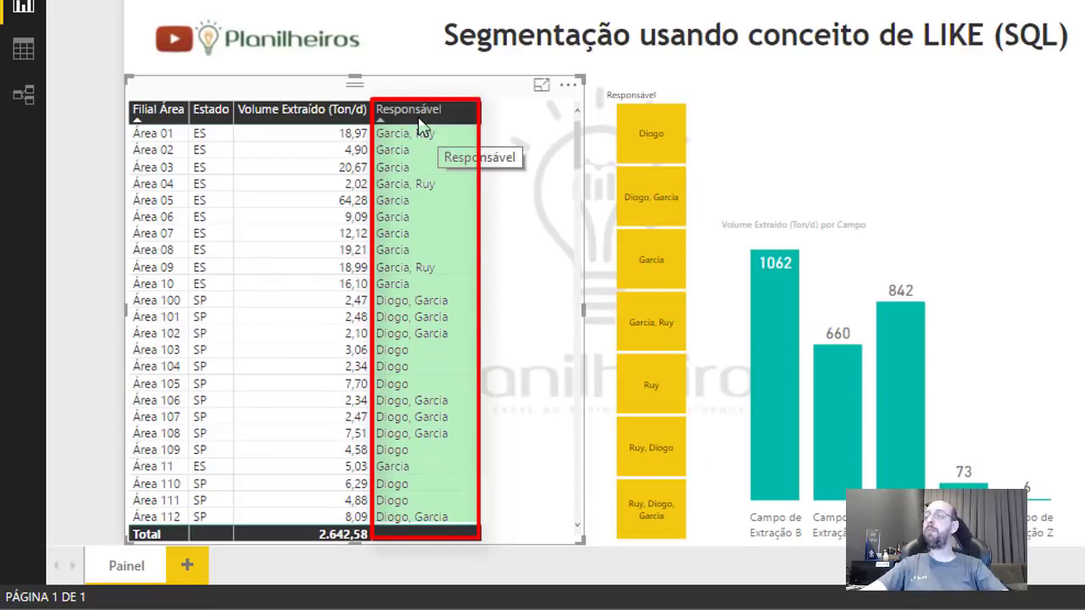
- Review the table's Responsável column, then filter by the slicer's third option, a single name, and examine the remaining rows
{"action": "scroll", "coordinate": [442, 213], "scroll_direction": "down", "scroll_amount": 15}
{"action": "scroll", "coordinate": [447, 218], "scroll_direction": "down", "scroll_amount": 15}
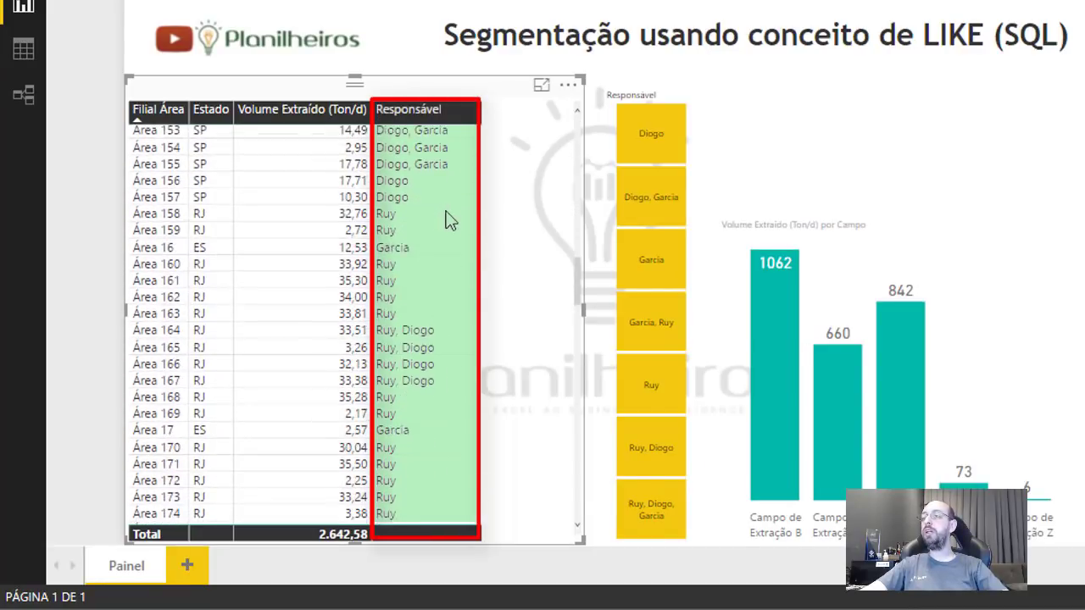
{"action": "scroll", "coordinate": [449, 219], "scroll_direction": "down", "scroll_amount": 5}
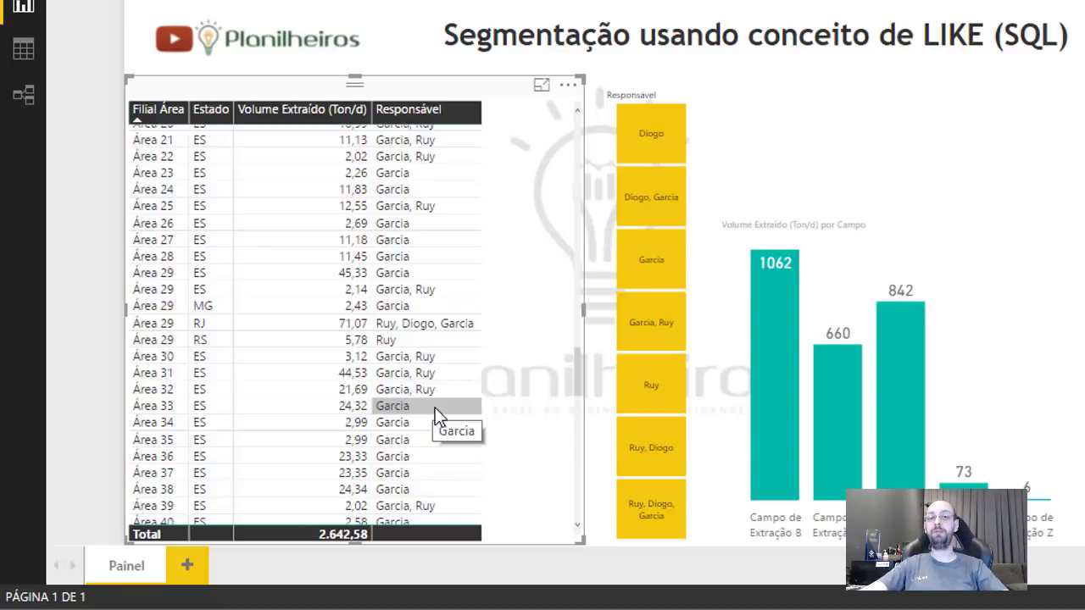
{"action": "left_click", "coordinate": [636, 77]}
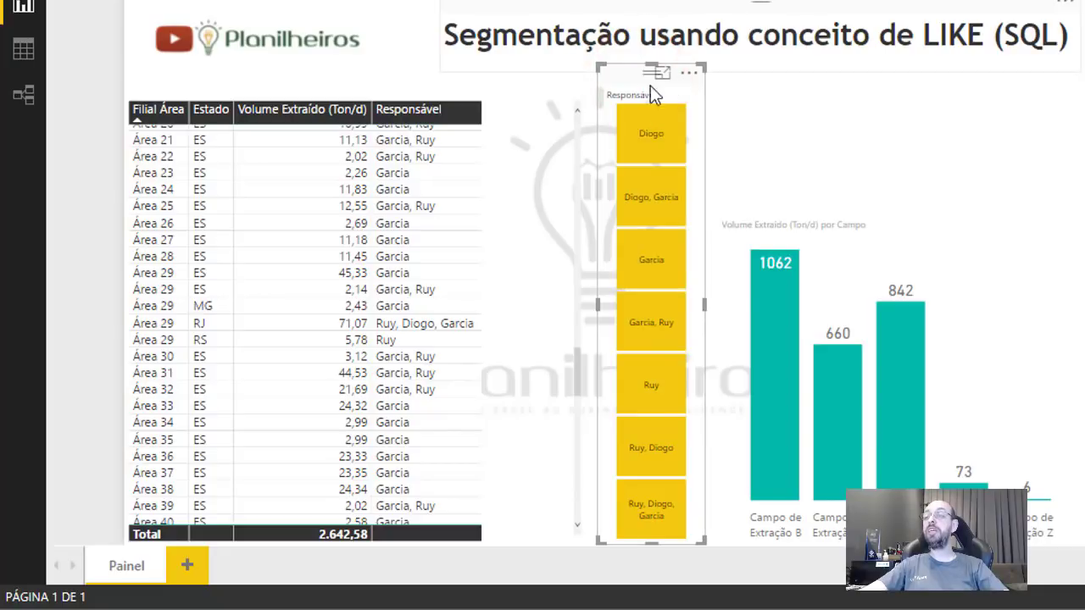
{"action": "left_click", "coordinate": [663, 277]}
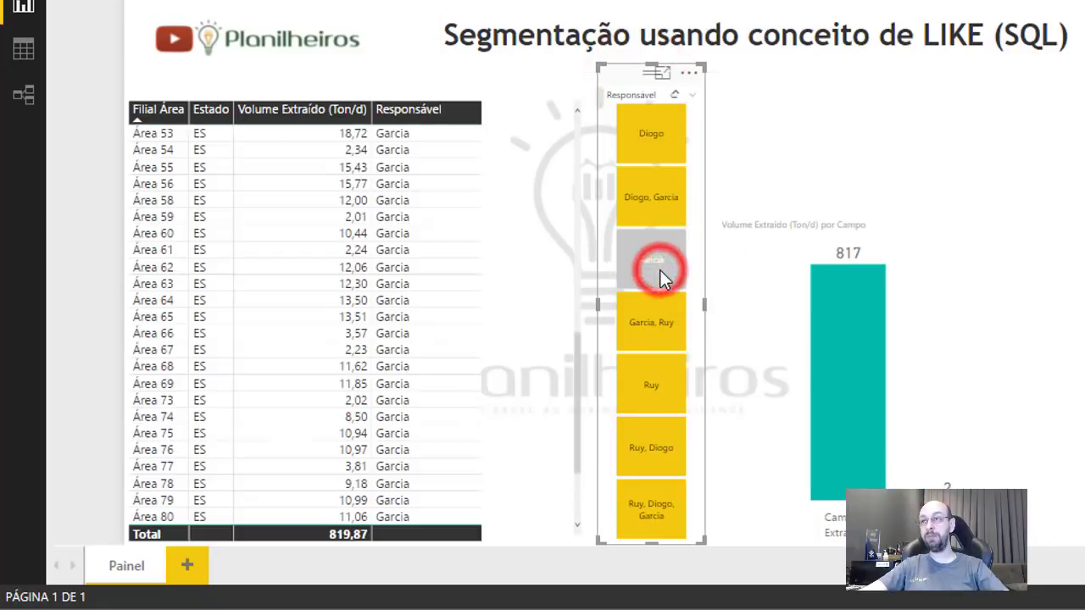
{"action": "scroll", "coordinate": [432, 244], "scroll_direction": "down", "scroll_amount": 2}
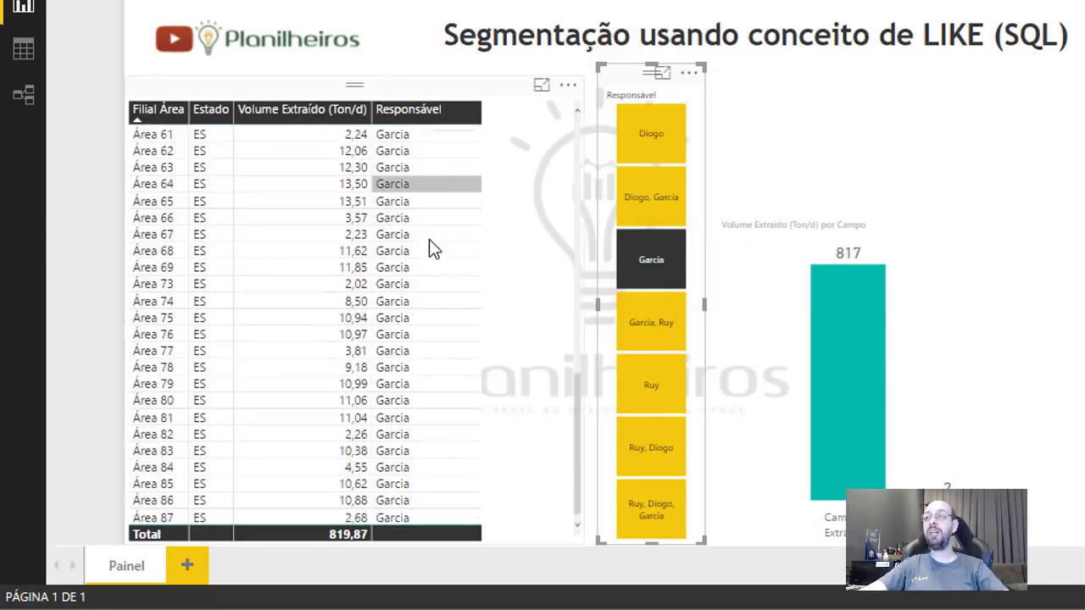
{"action": "scroll", "coordinate": [431, 246], "scroll_direction": "up", "scroll_amount": 10}
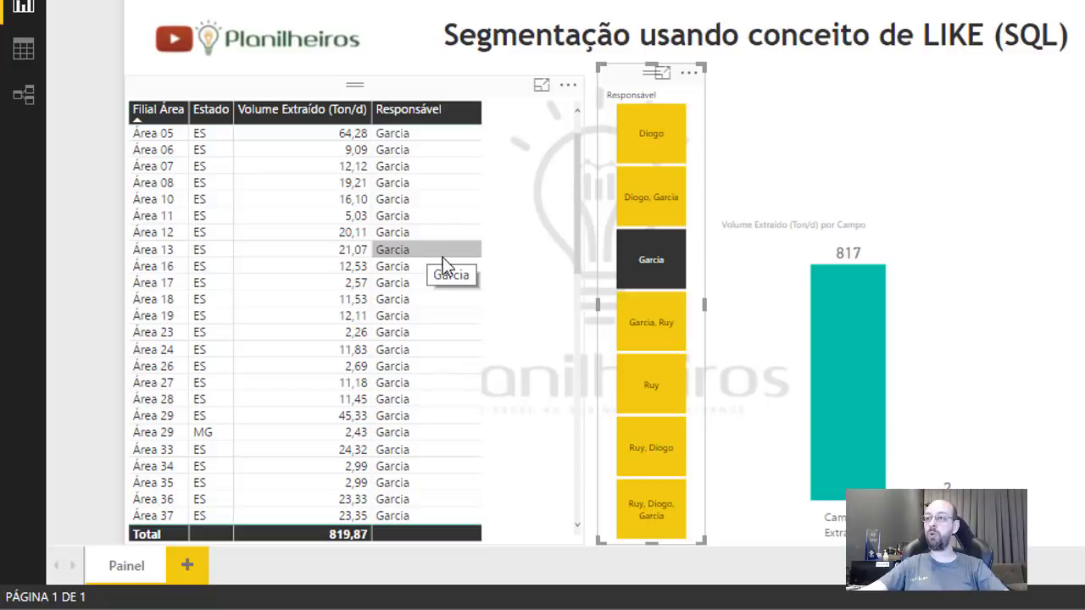
- Add every combined option containing the selected name to the Responsável slicer's selection, then clear the selection
{"action": "left_click", "coordinate": [644, 196], "text": "ctrl"}
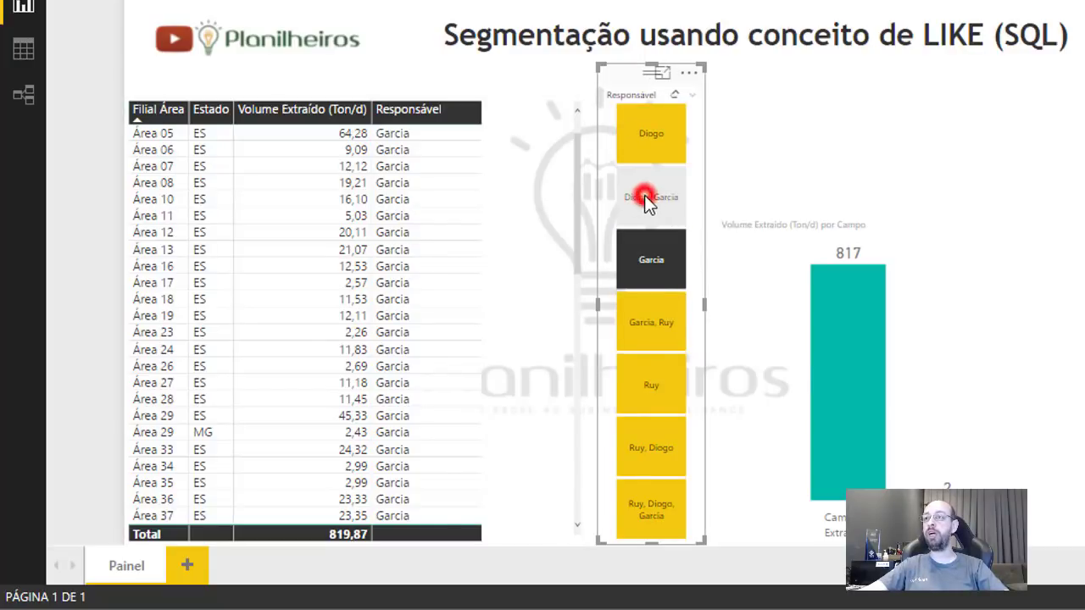
{"action": "left_click", "coordinate": [642, 322], "text": "ctrl"}
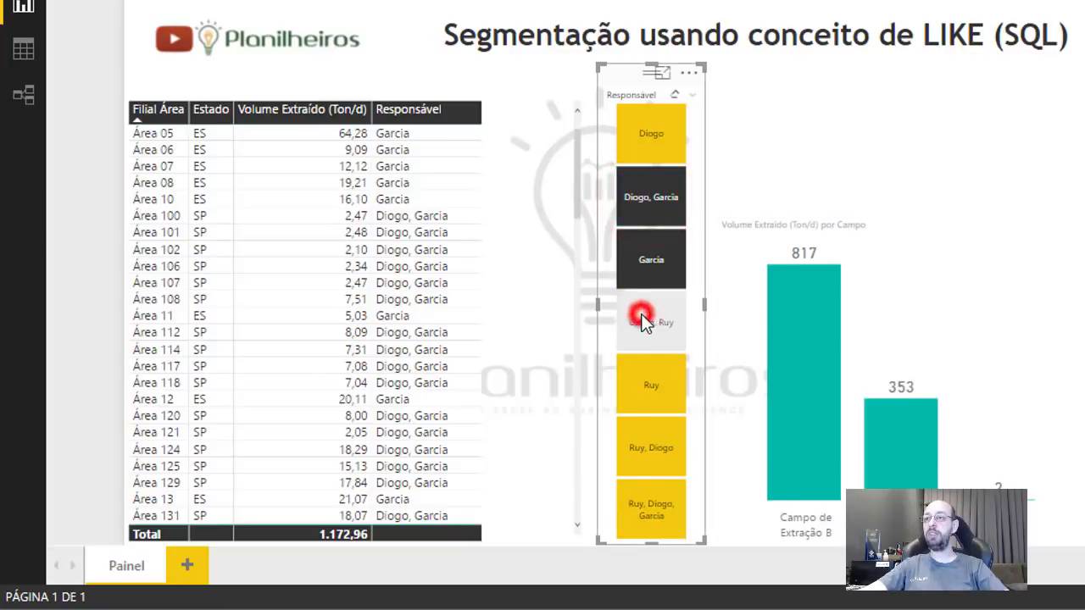
{"action": "left_click", "coordinate": [651, 514], "text": "ctrl"}
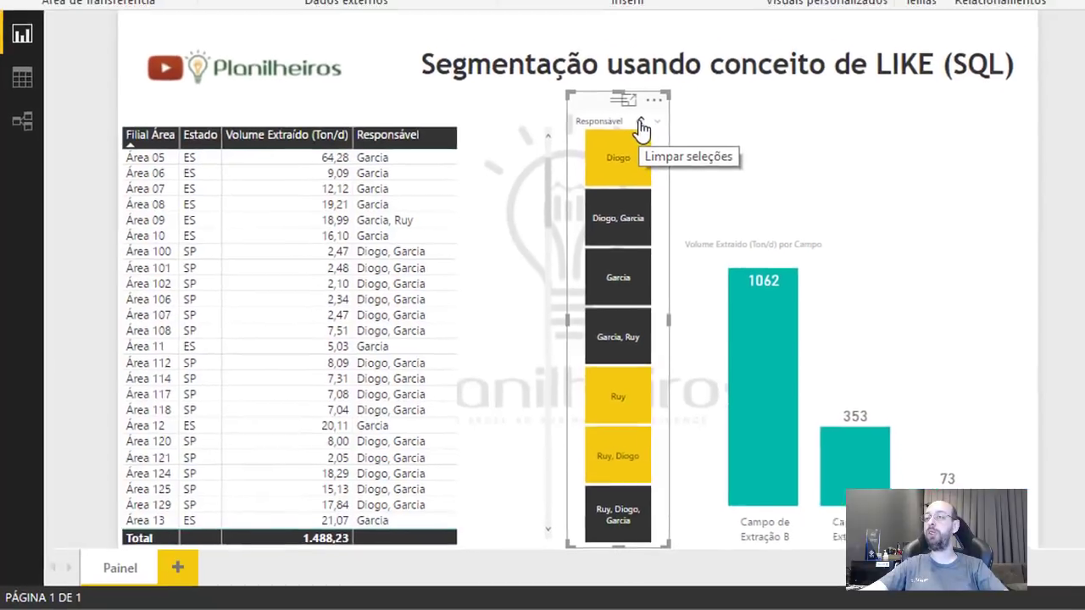
{"action": "left_click", "coordinate": [676, 99]}
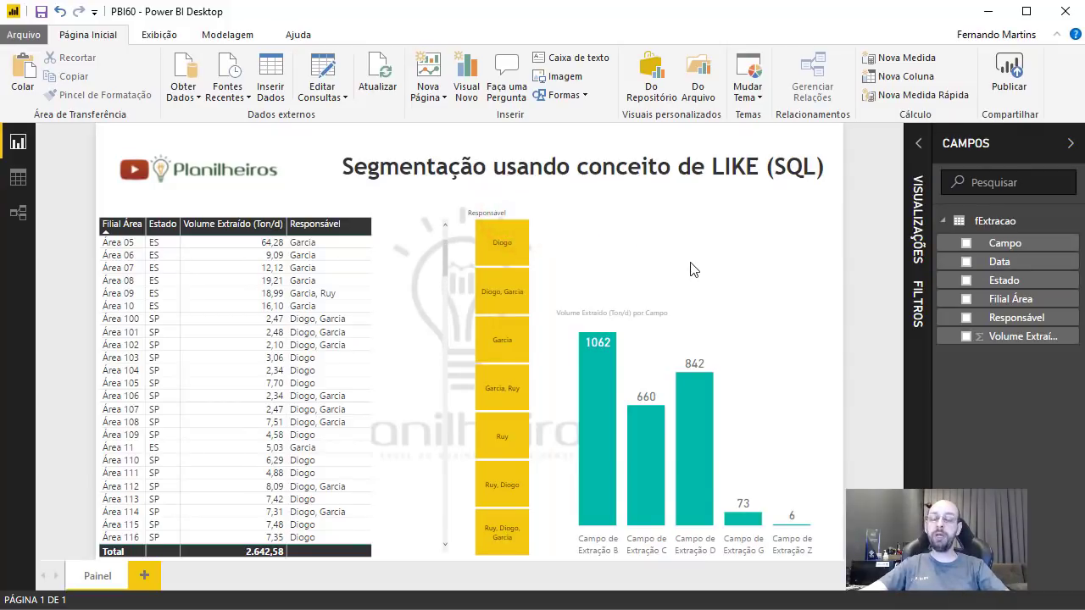
{"action": "left_click", "coordinate": [271, 76]}
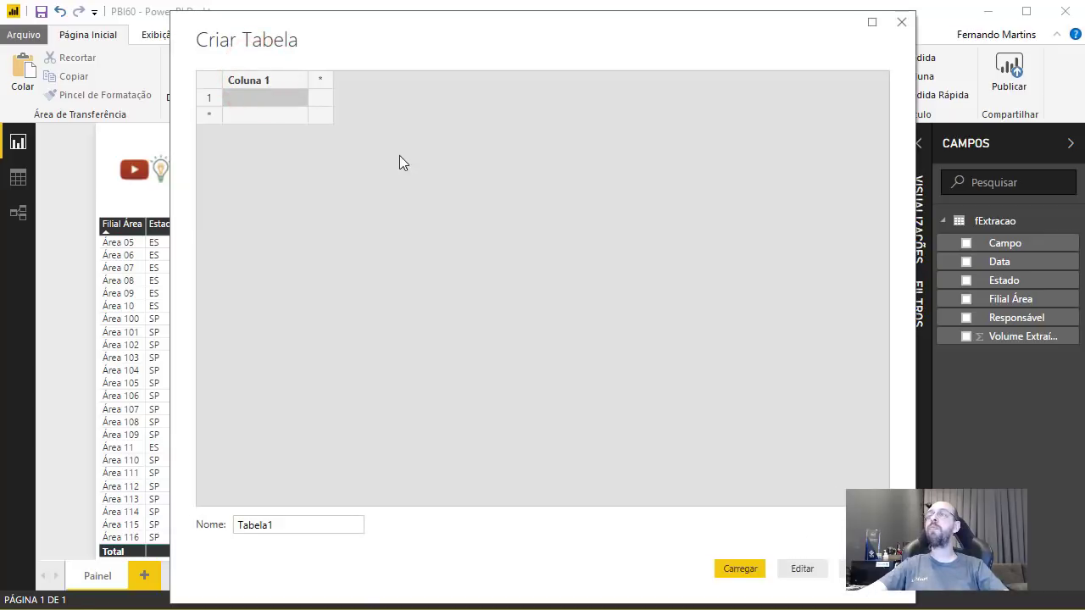
{"action": "left_click", "coordinate": [284, 98]}
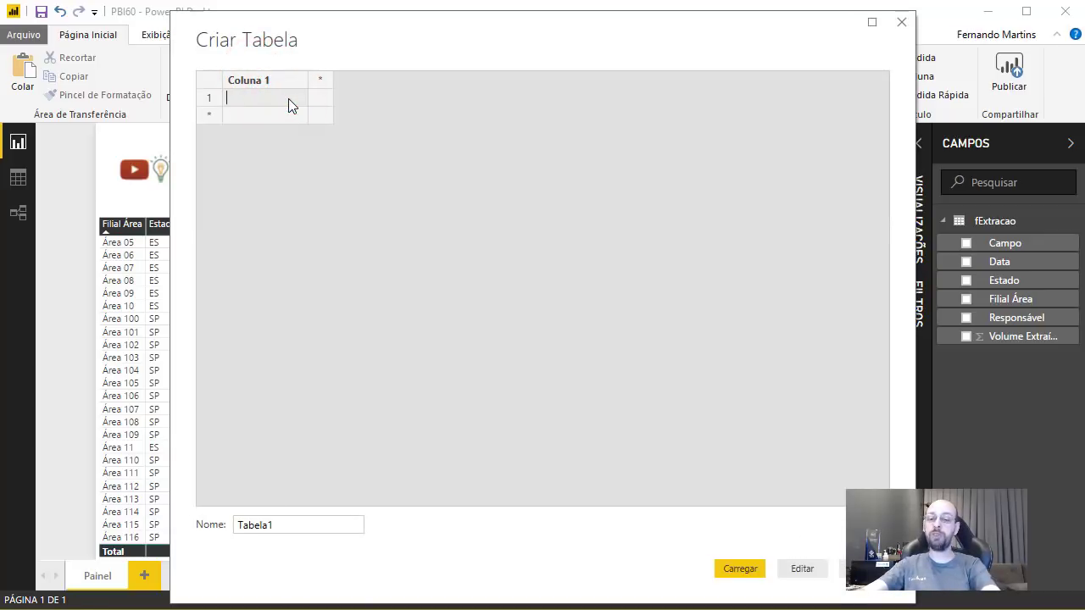
{"action": "type", "text": "Diogo"}
{"action": "key", "text": "Return"}
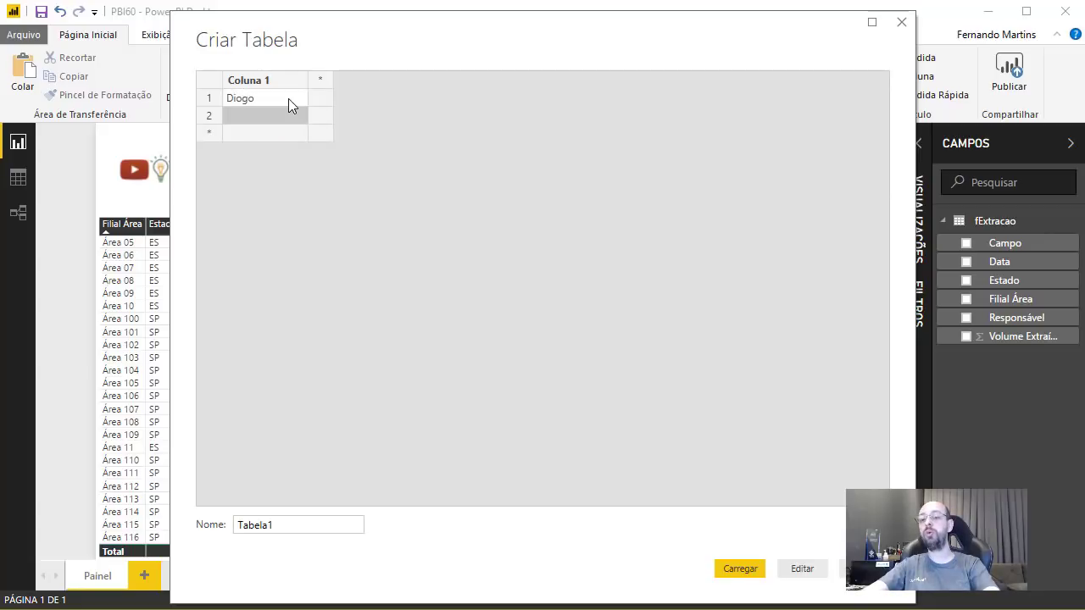
{"action": "type", "text": "Ruy"}
{"action": "key", "text": "Return"}
{"action": "type", "text": "Garc"}
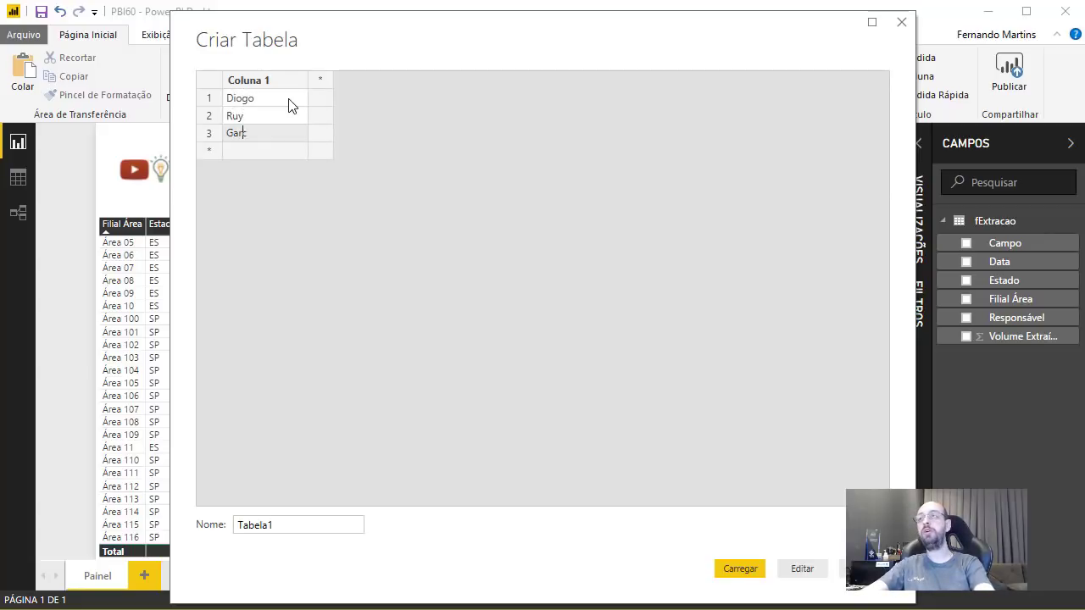
{"action": "type", "text": "ia"}
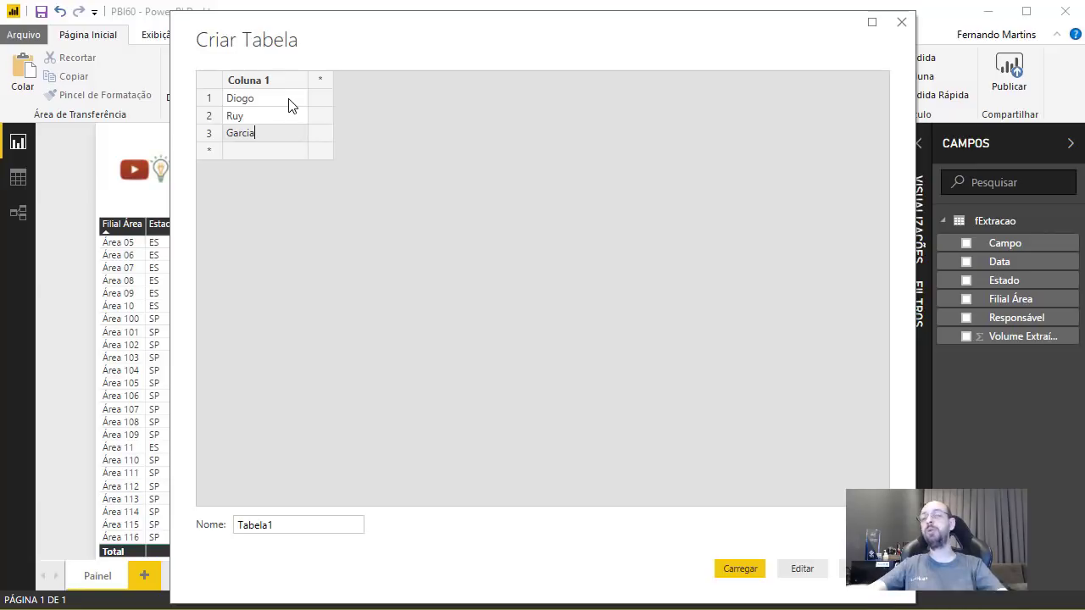
{"action": "left_click", "coordinate": [856, 568]}
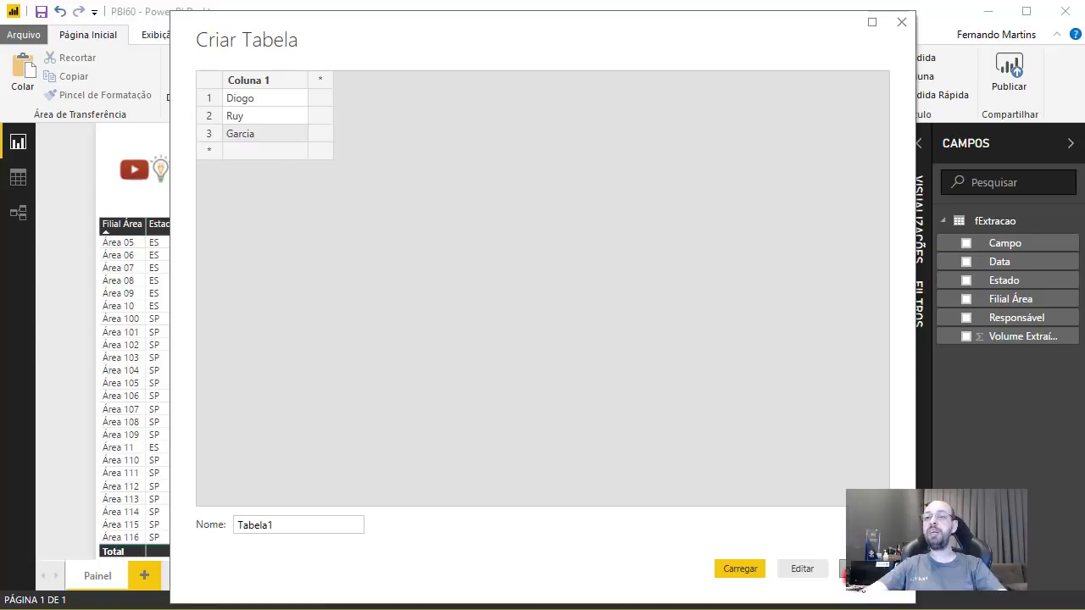
{"action": "left_click", "coordinate": [622, 350]}
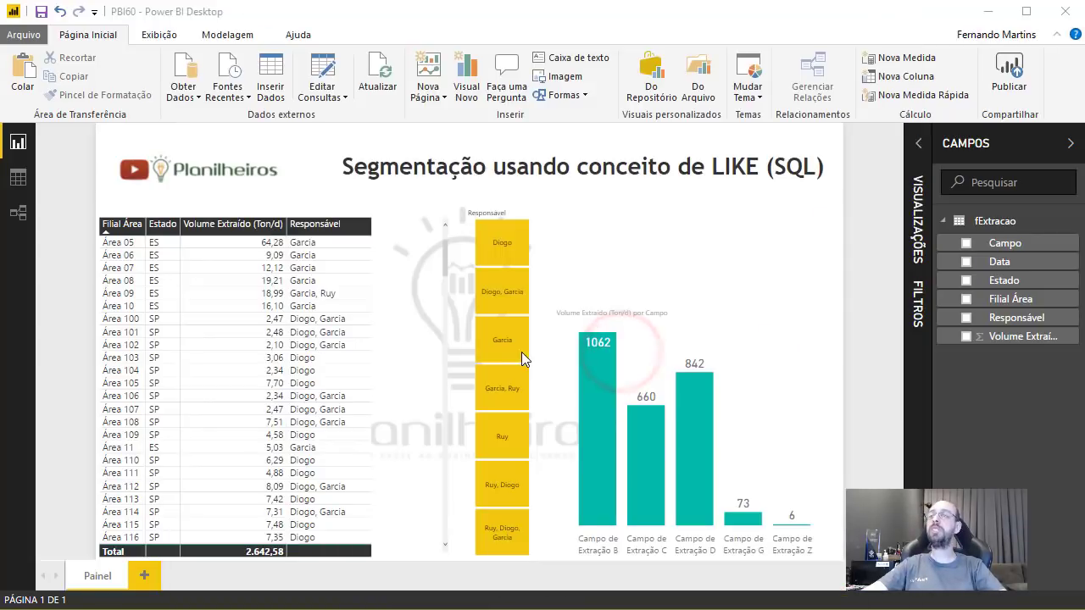
- Open the query editor and add the Responsável column of fExtracao as a new query
{"action": "left_click", "coordinate": [428, 251]}
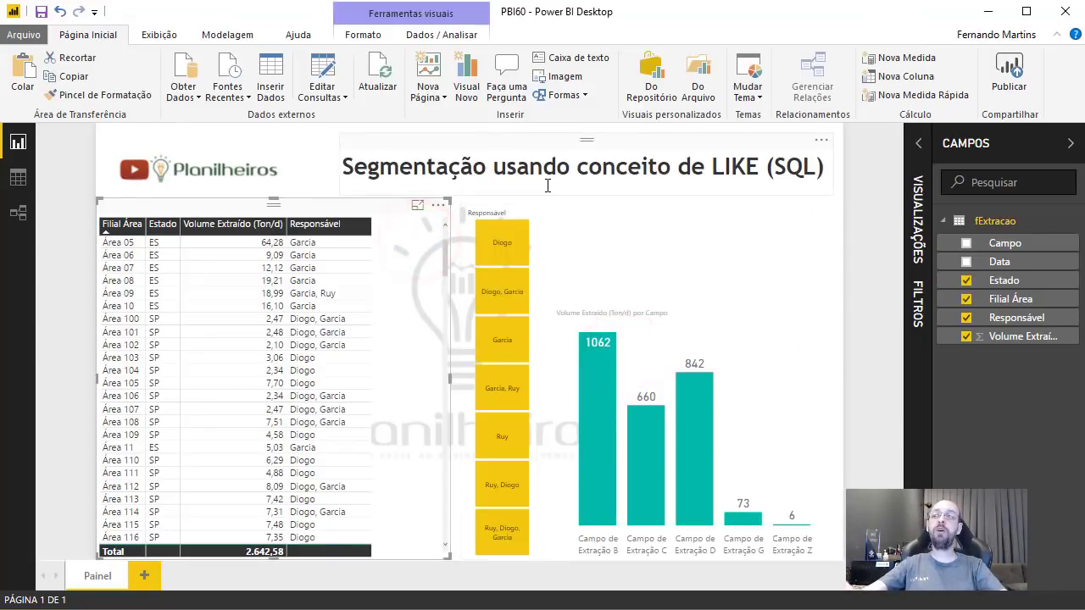
{"action": "left_click", "coordinate": [322, 74]}
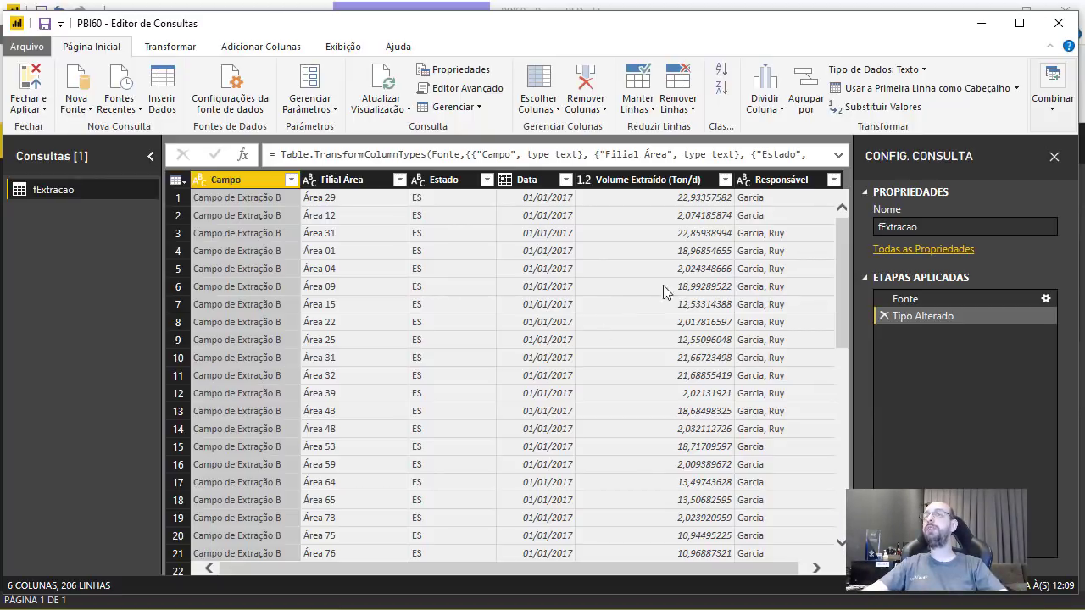
{"action": "left_click", "coordinate": [775, 180]}
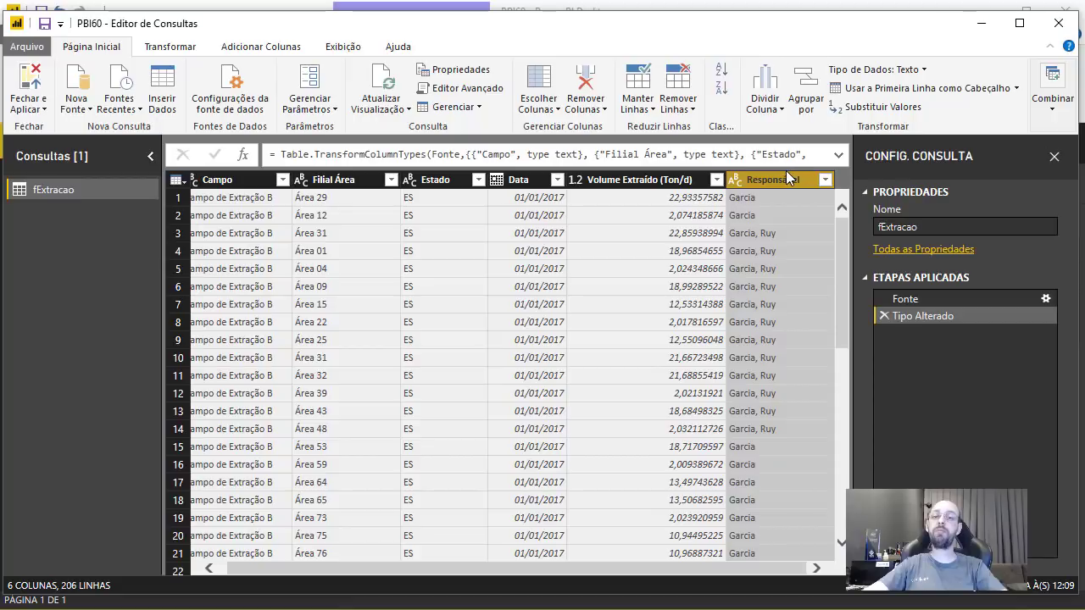
{"action": "right_click", "coordinate": [776, 181]}
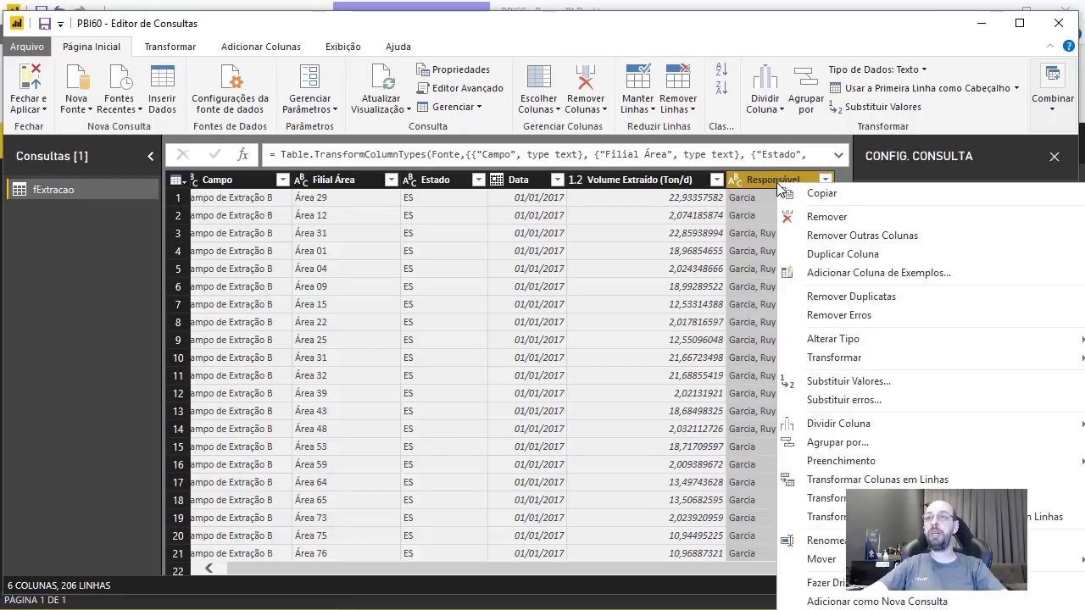
{"action": "left_click", "coordinate": [890, 601]}
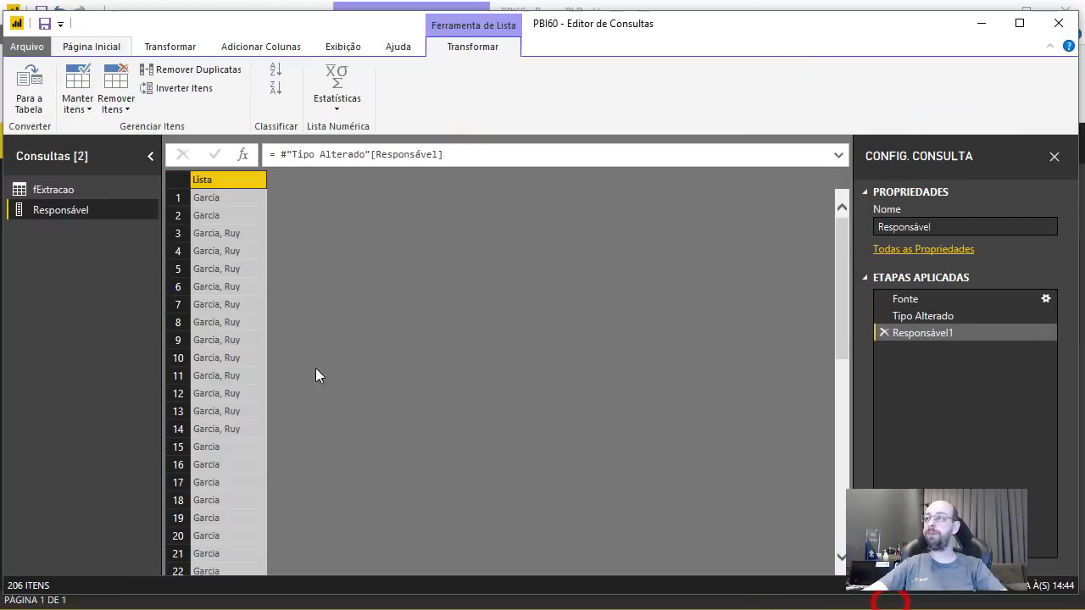
- Convert the Responsável list to a table with no delimiter, showing extra columns as errors, and check its column's distinct values
{"action": "left_click", "coordinate": [68, 212]}
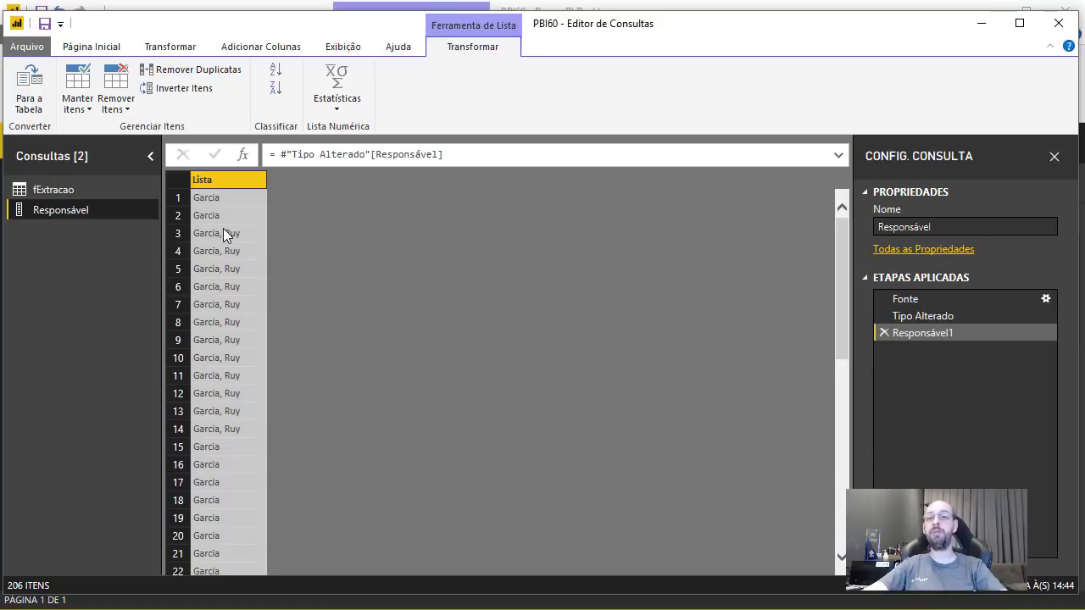
{"action": "left_click", "coordinate": [38, 78]}
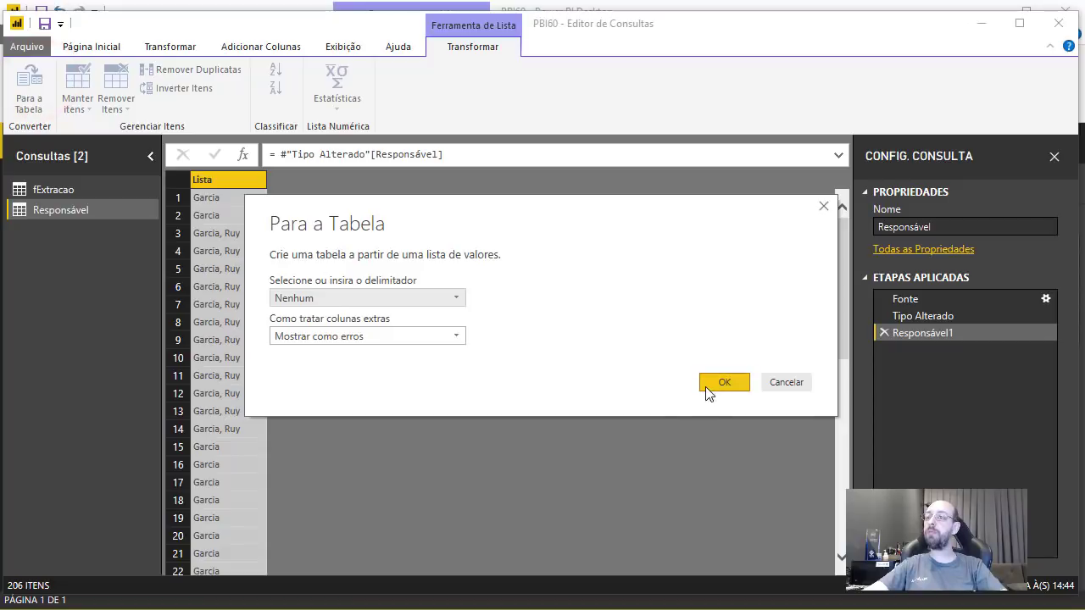
{"action": "left_click", "coordinate": [710, 382]}
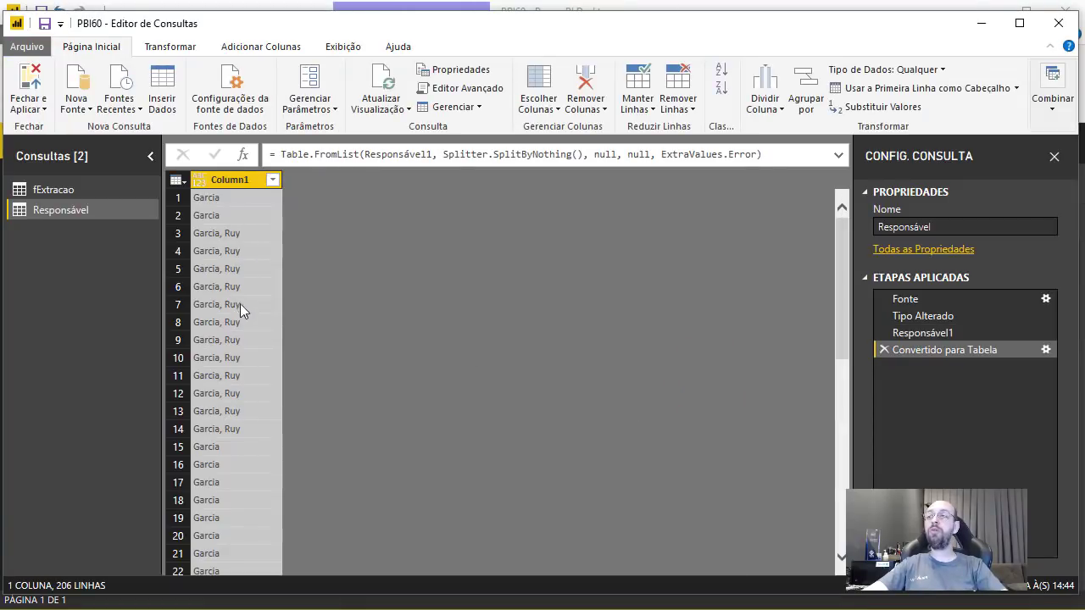
{"action": "left_click", "coordinate": [272, 179]}
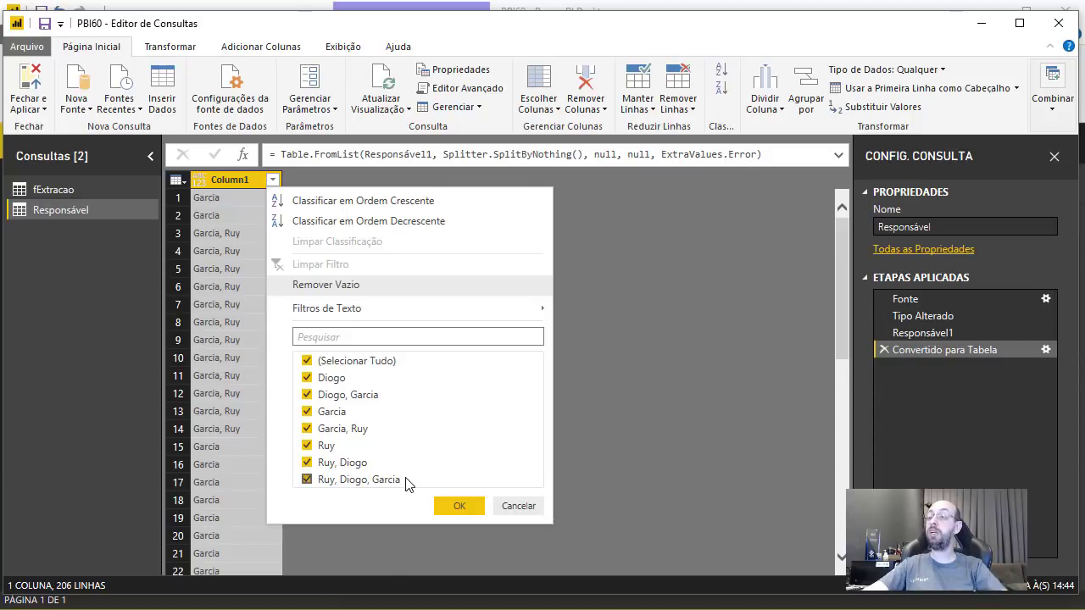
{"action": "left_click", "coordinate": [517, 506]}
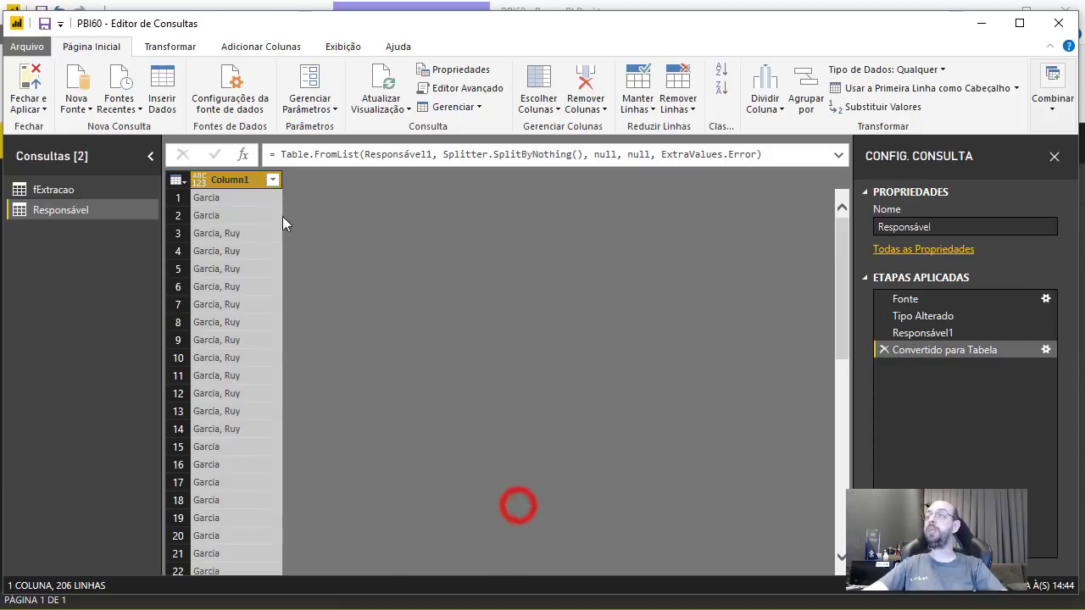
- Split Column1 at each occurrence of a custom delimiter, a comma followed by a space, into 3 columns
{"action": "left_click", "coordinate": [763, 124]}
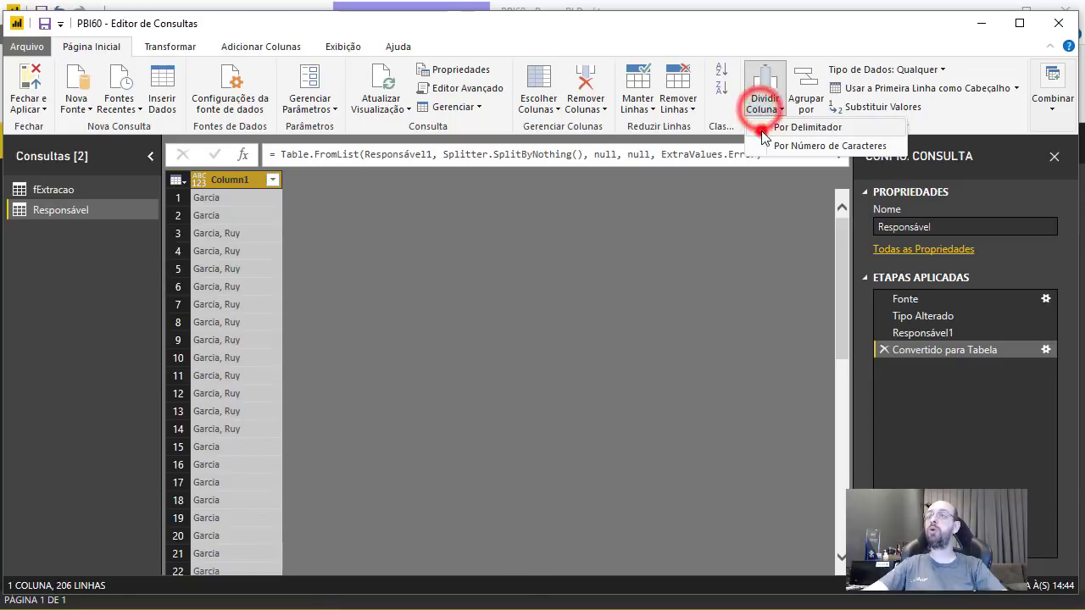
{"action": "left_click", "coordinate": [768, 139]}
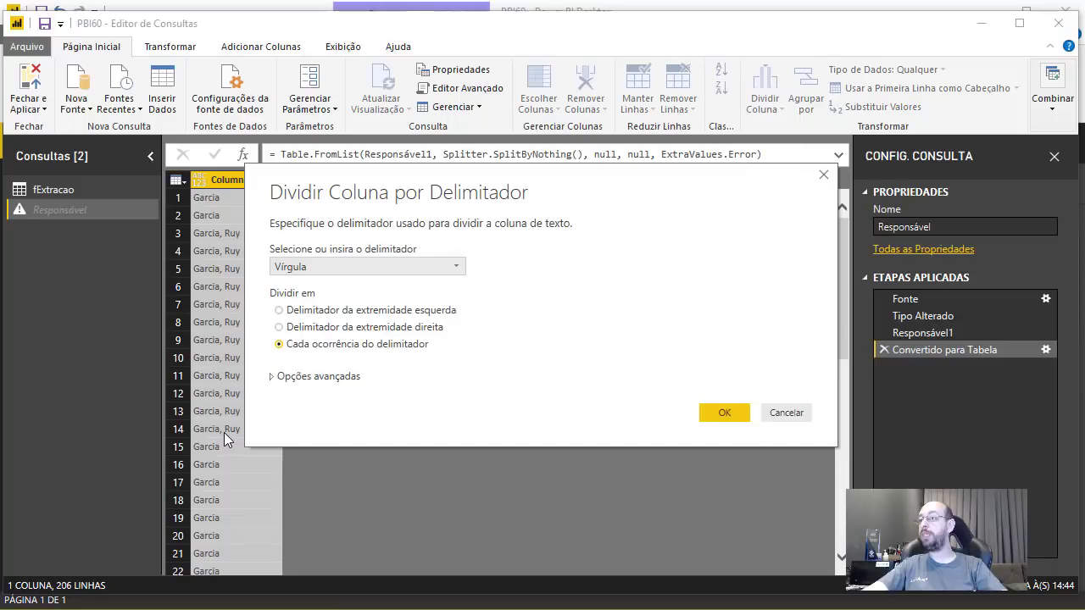
{"action": "left_click", "coordinate": [388, 266]}
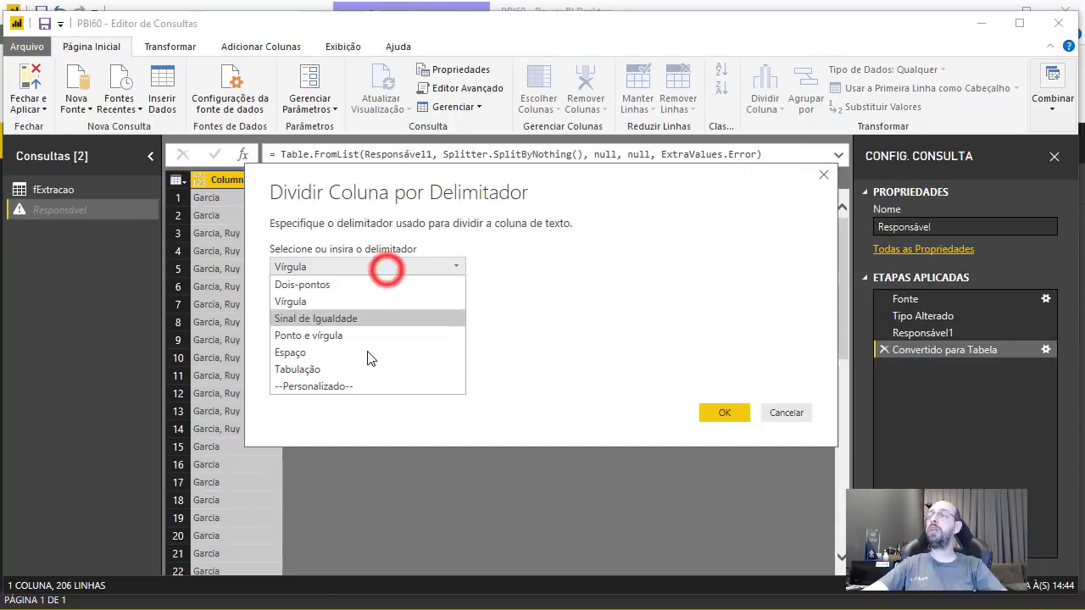
{"action": "left_click", "coordinate": [357, 394]}
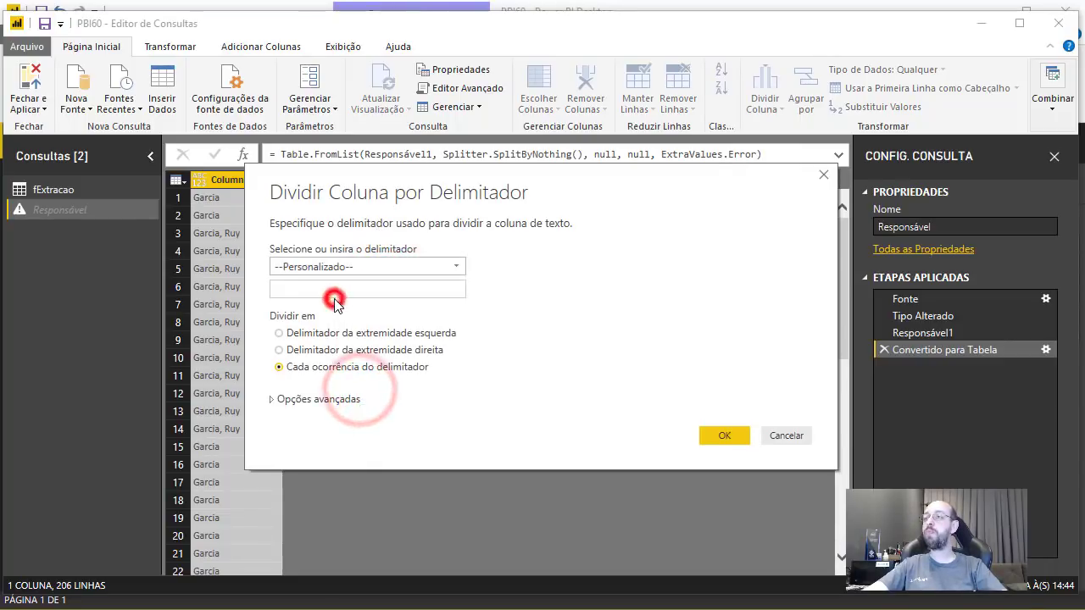
{"action": "left_click", "coordinate": [337, 289]}
{"action": "type", "text": ","}
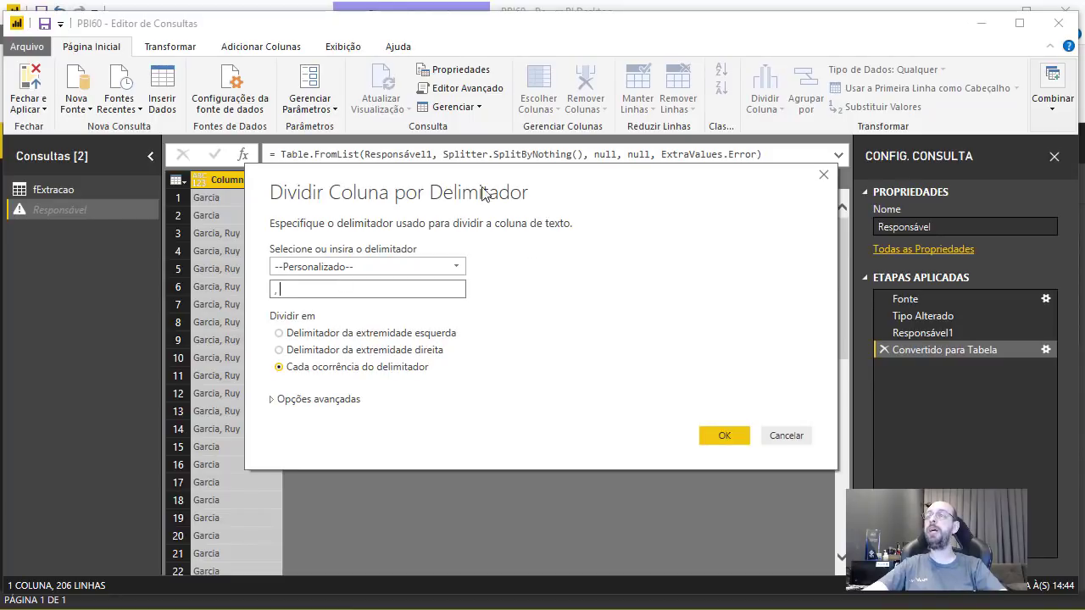
{"action": "left_click", "coordinate": [326, 400]}
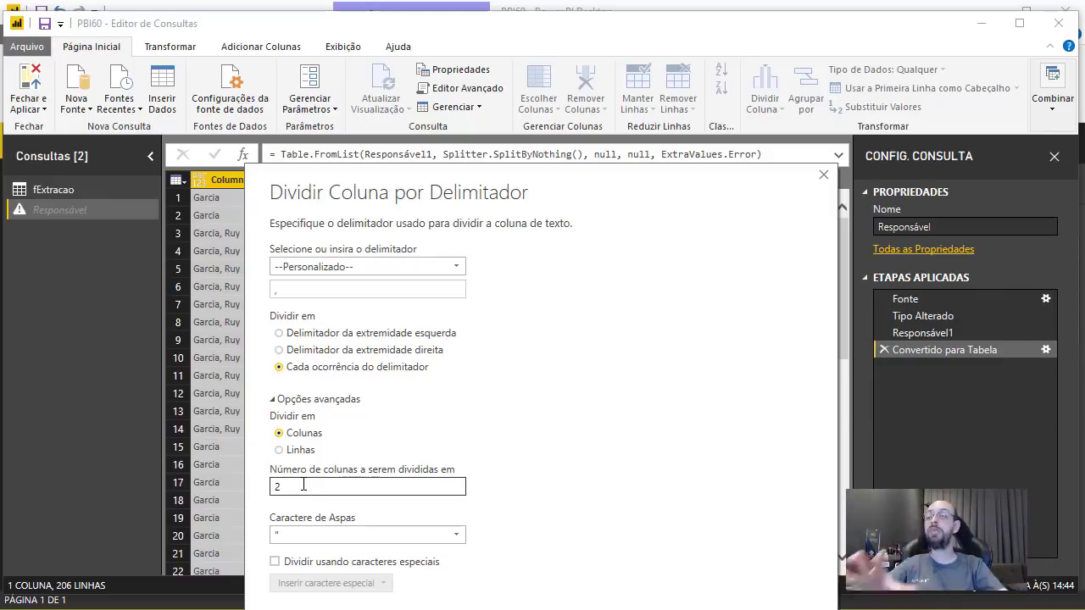
{"action": "left_click_drag", "start_coordinate": [309, 485], "coordinate": [249, 485]}
{"action": "type", "text": "3"}
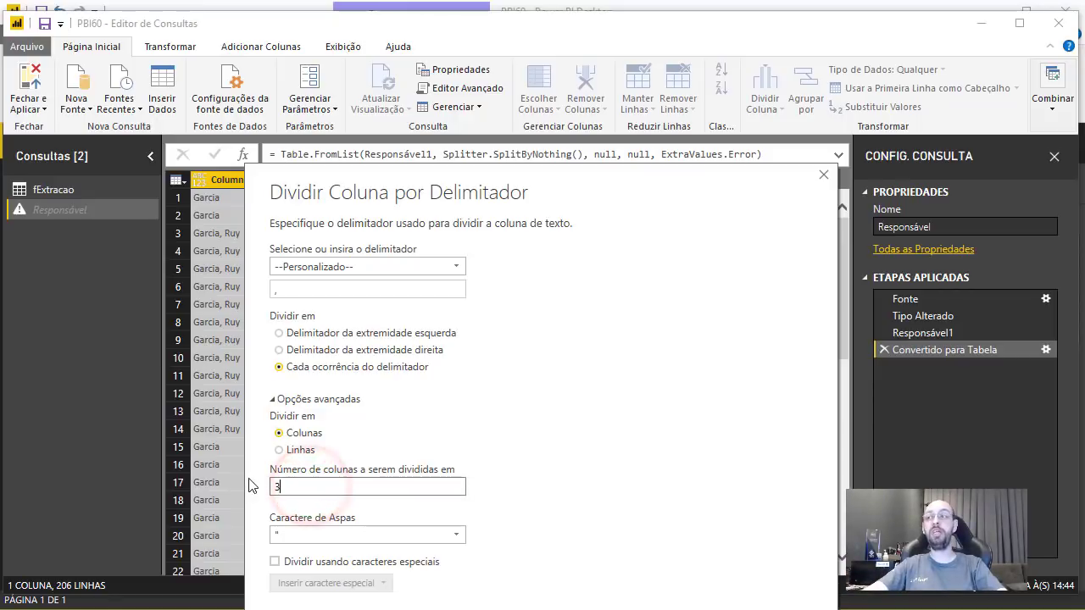
{"action": "key", "text": "Return"}
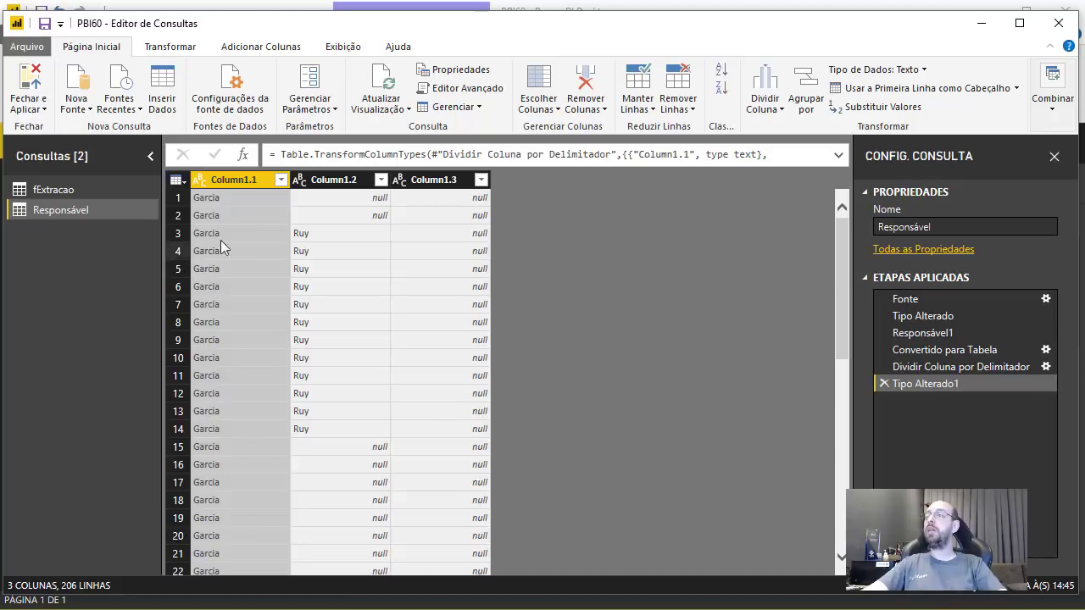
- Unpivot Column1.1, Column1.2 and Column1.3 of the Responsável query into rows
{"action": "left_click", "coordinate": [434, 180], "text": "shift"}
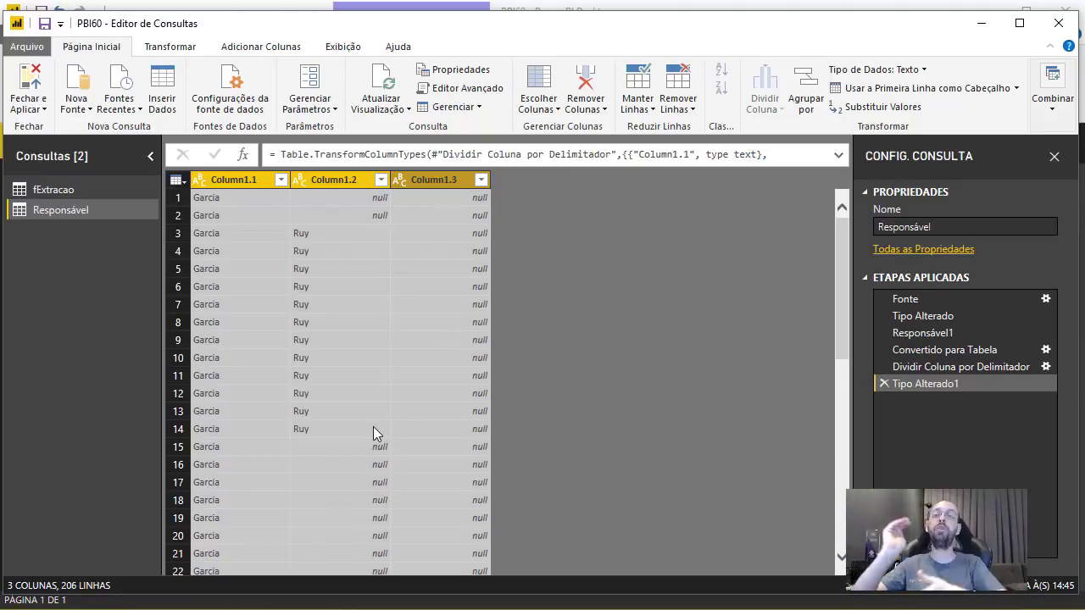
{"action": "left_click", "coordinate": [246, 49]}
{"action": "left_click", "coordinate": [171, 46]}
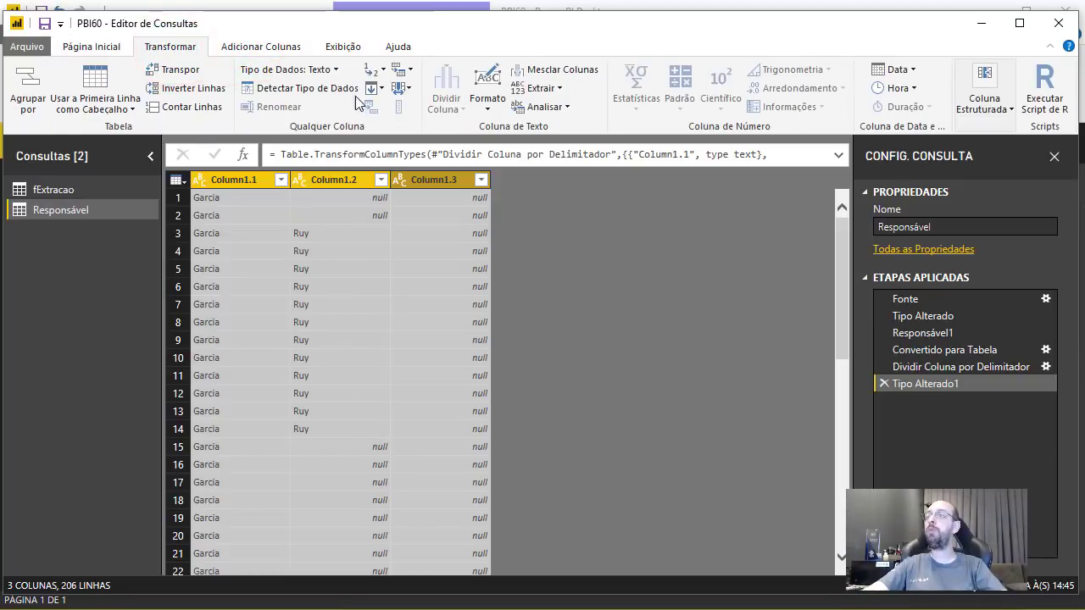
{"action": "left_click", "coordinate": [410, 72]}
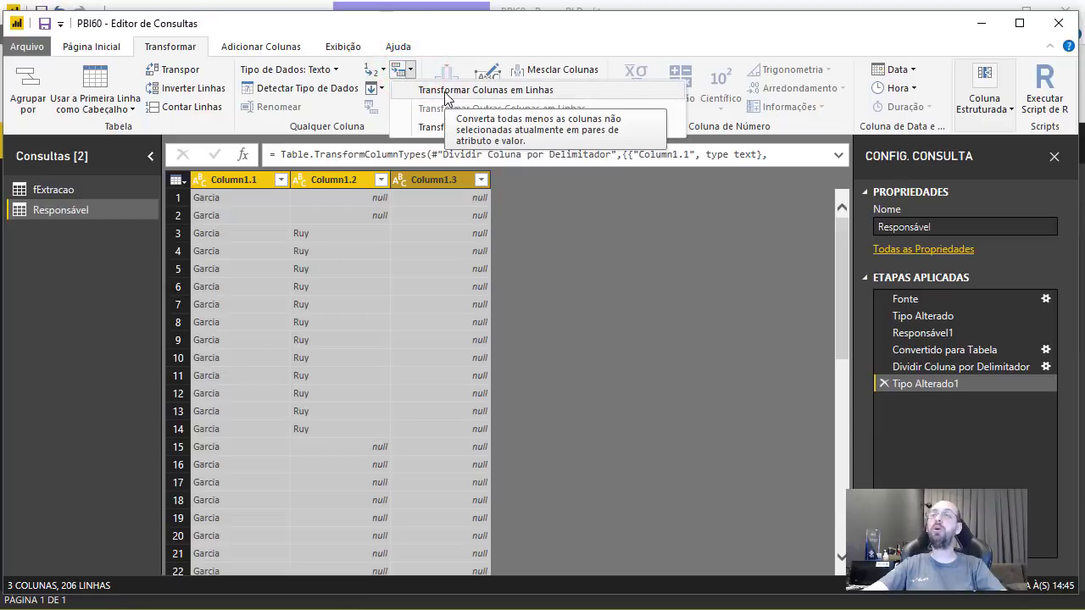
{"action": "right_click", "coordinate": [335, 187]}
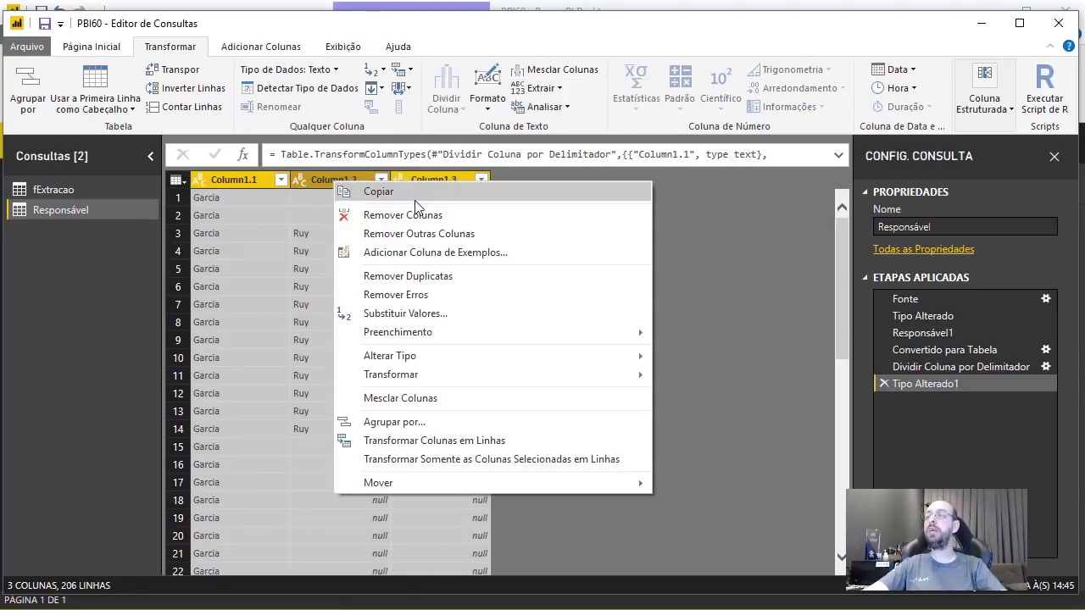
{"action": "left_click", "coordinate": [450, 454]}
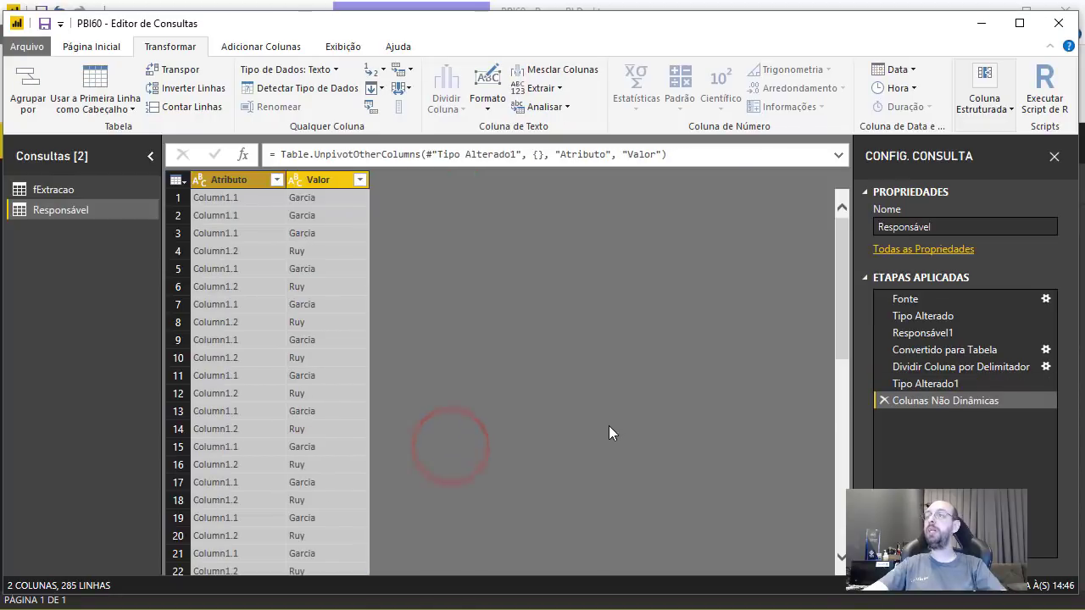
- Check the distinct values of the Valor column without filtering it
{"action": "left_click", "coordinate": [332, 179]}
{"action": "left_click", "coordinate": [362, 180]}
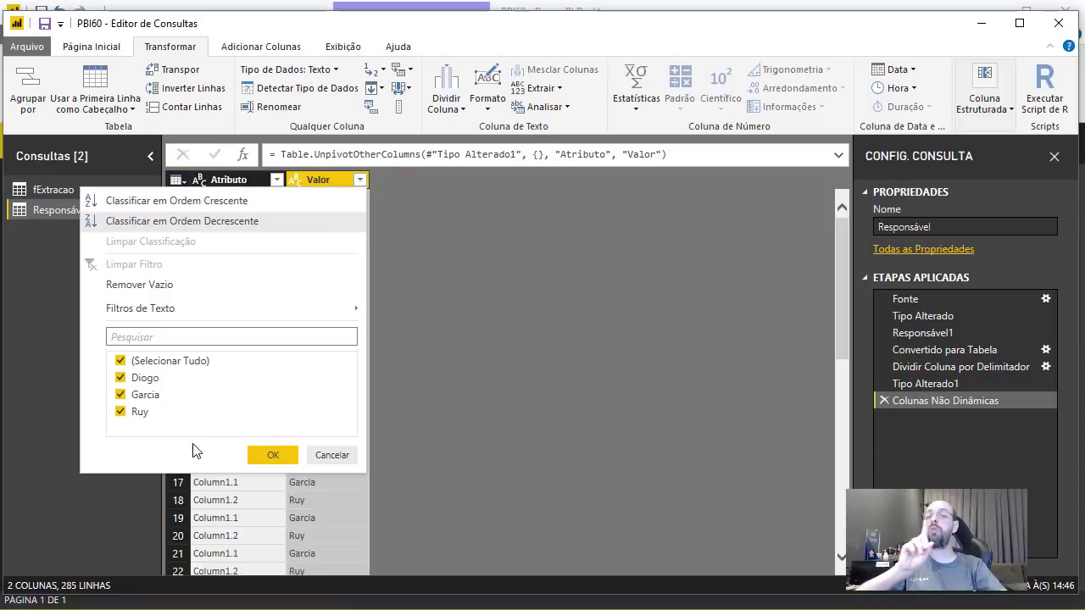
{"action": "left_click", "coordinate": [478, 352]}
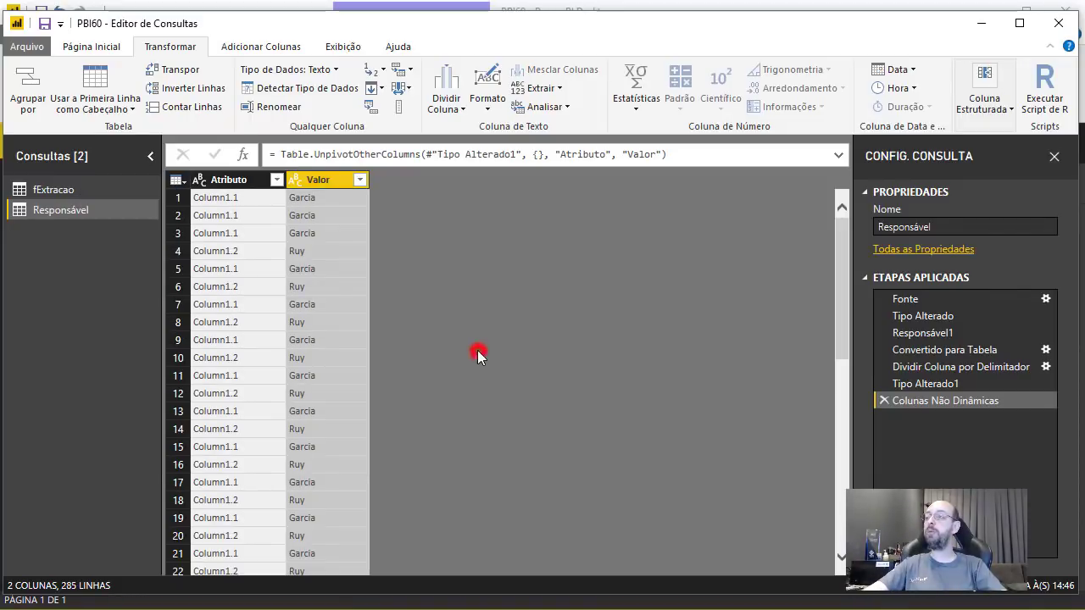
- Remove the Atributo column and the duplicate rows from the Valor column
{"action": "left_click", "coordinate": [241, 183]}
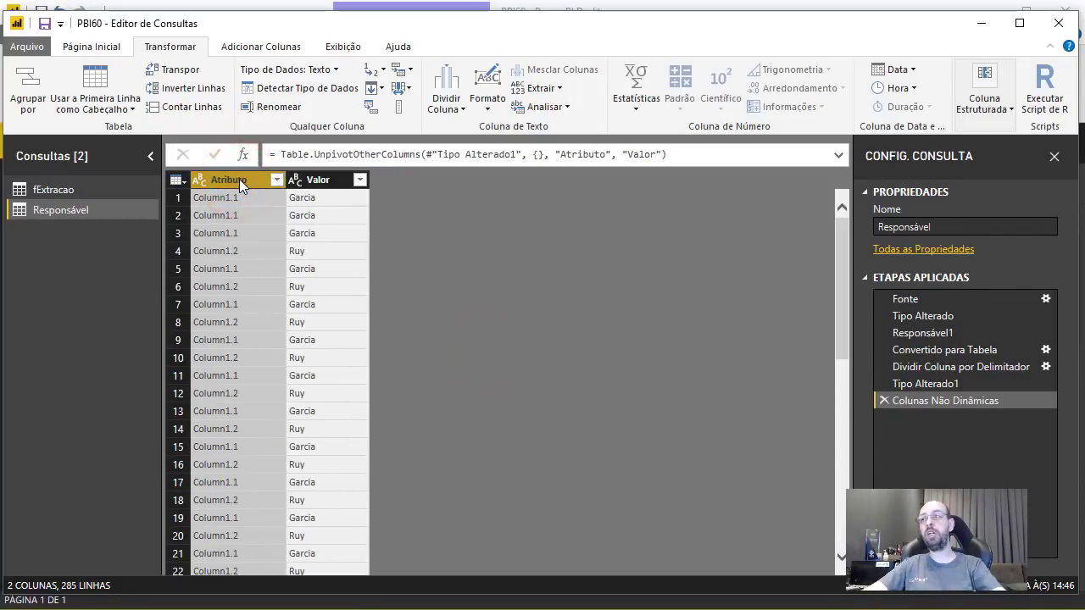
{"action": "key", "text": "Delete"}
{"action": "left_click", "coordinate": [239, 180]}
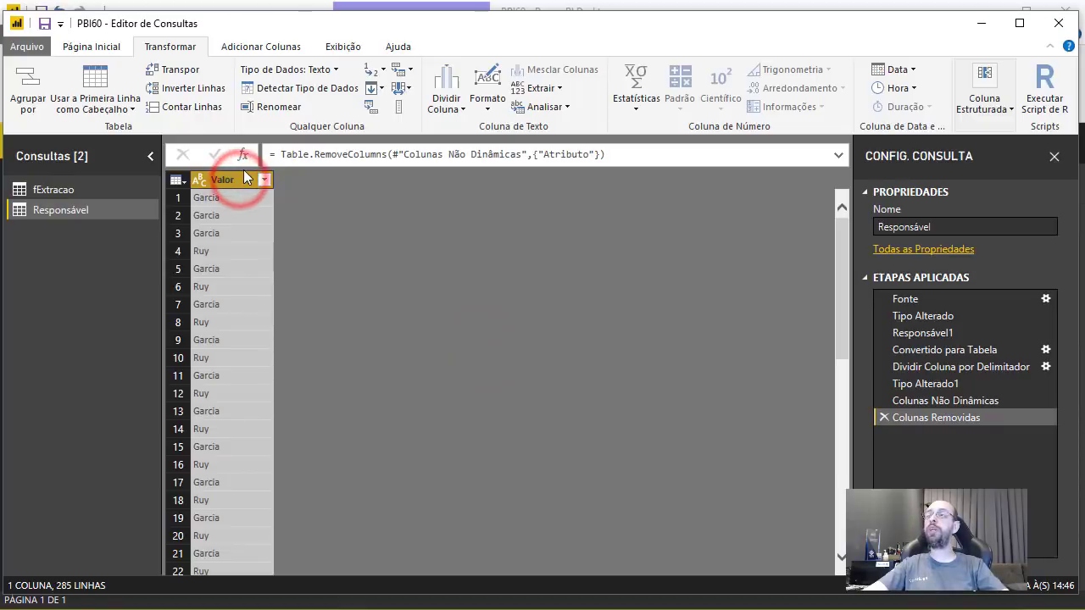
{"action": "right_click", "coordinate": [227, 188]}
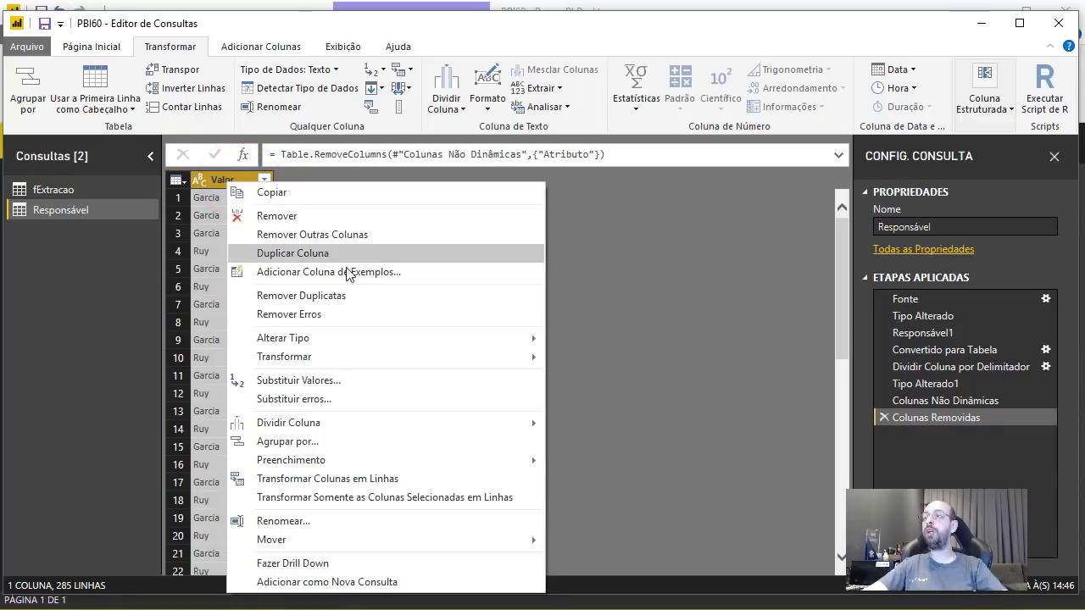
{"action": "left_click", "coordinate": [388, 293]}
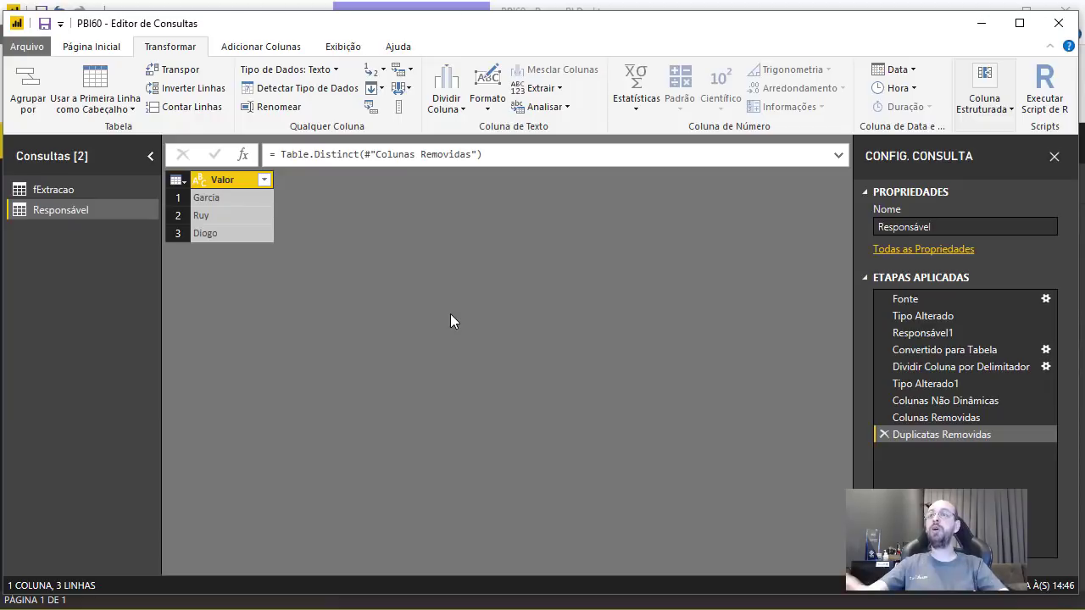
- Rename the query as dResponsável, then close the query editor and apply the changes
{"action": "left_click", "coordinate": [930, 226]}
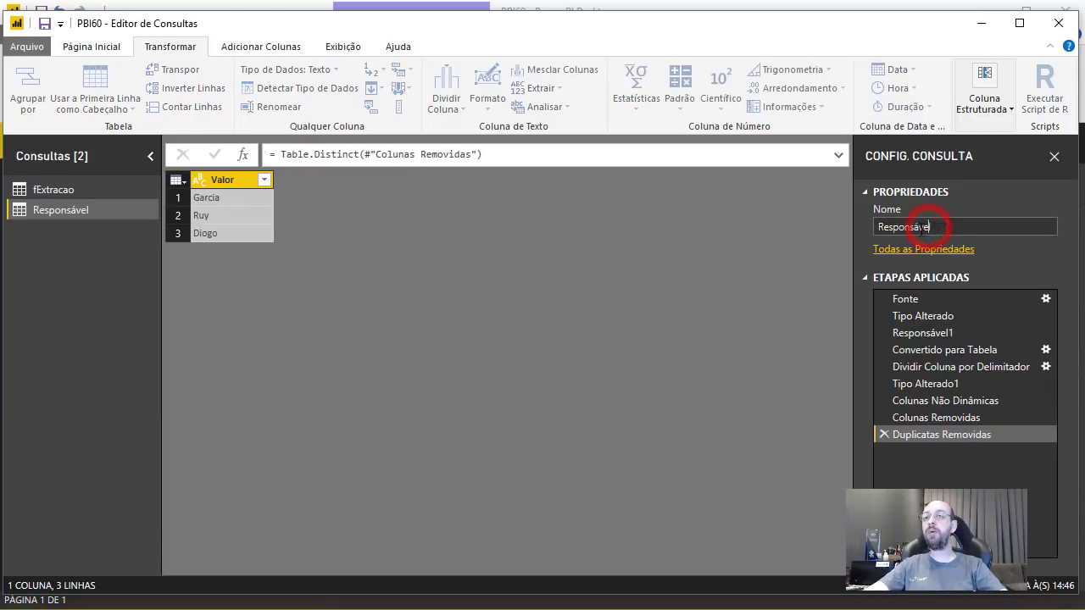
{"action": "left_click", "coordinate": [877, 225]}
{"action": "type", "text": "d"}
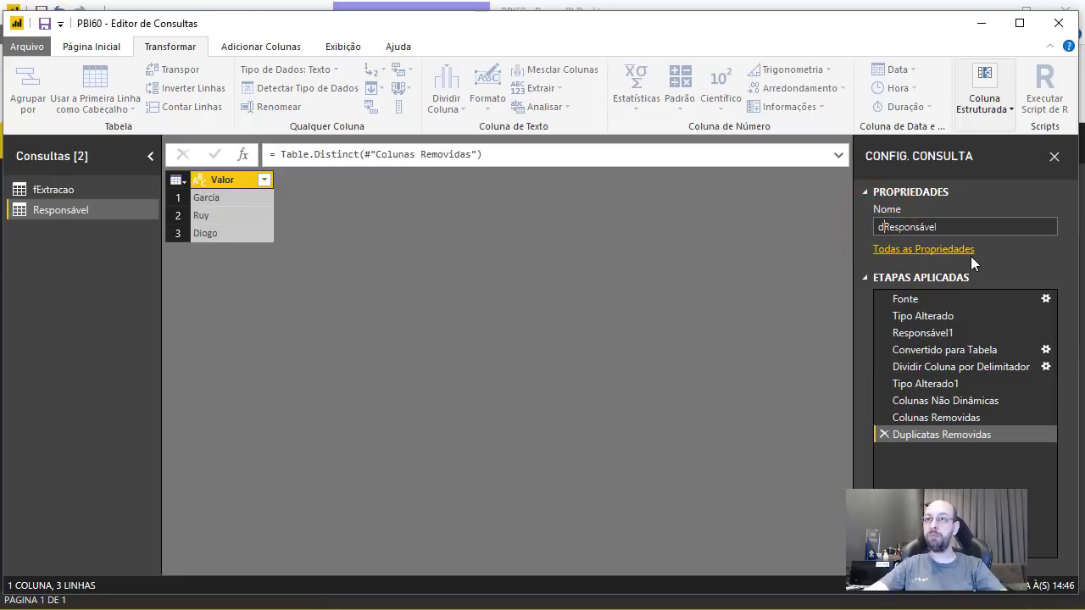
{"action": "key", "text": "Return"}
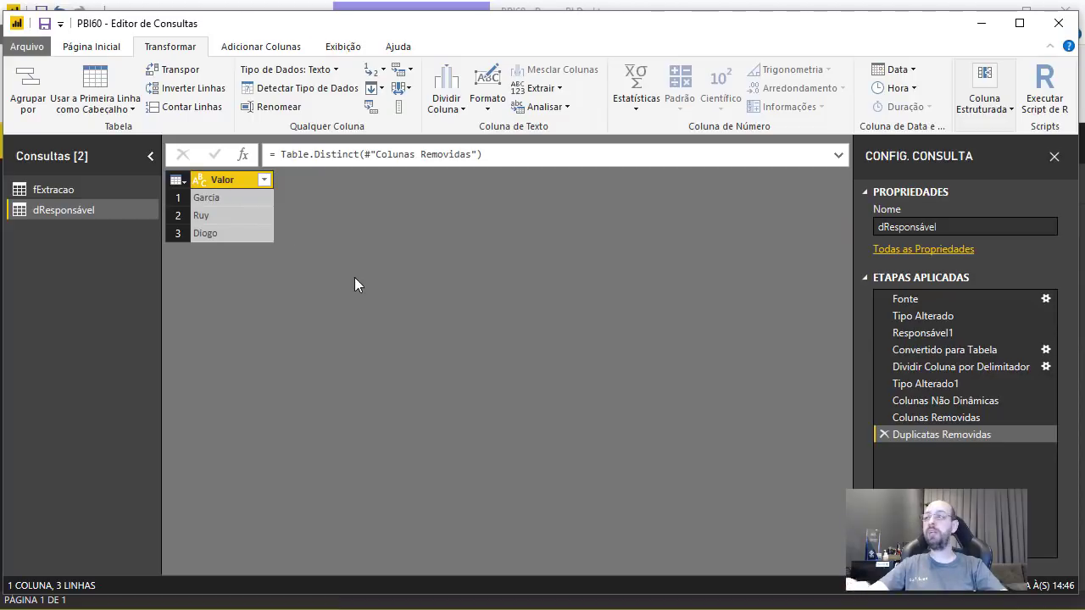
{"action": "left_click", "coordinate": [90, 45]}
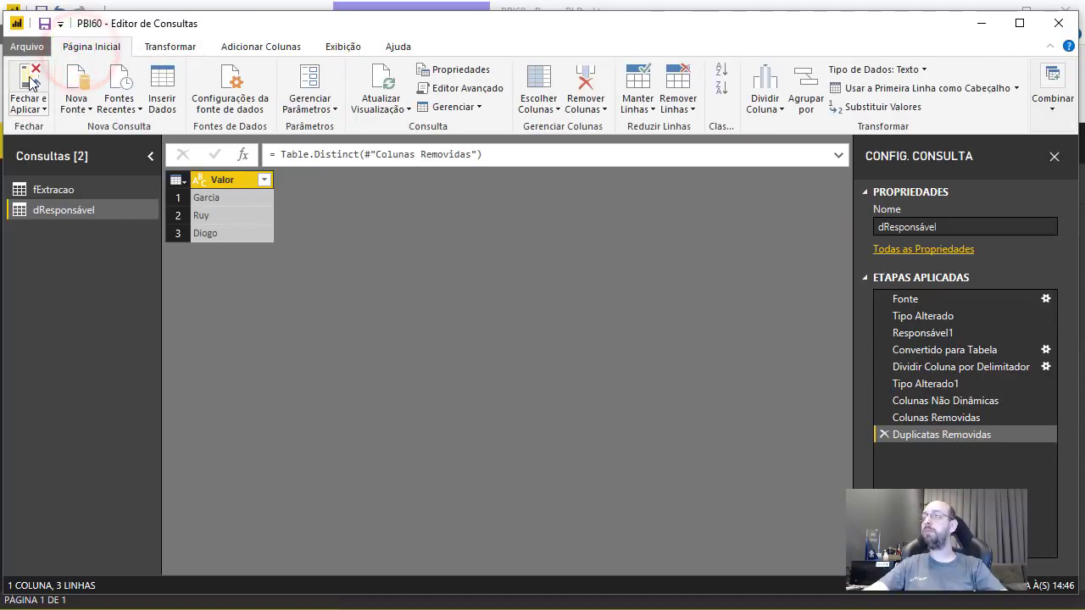
{"action": "left_click", "coordinate": [30, 81]}
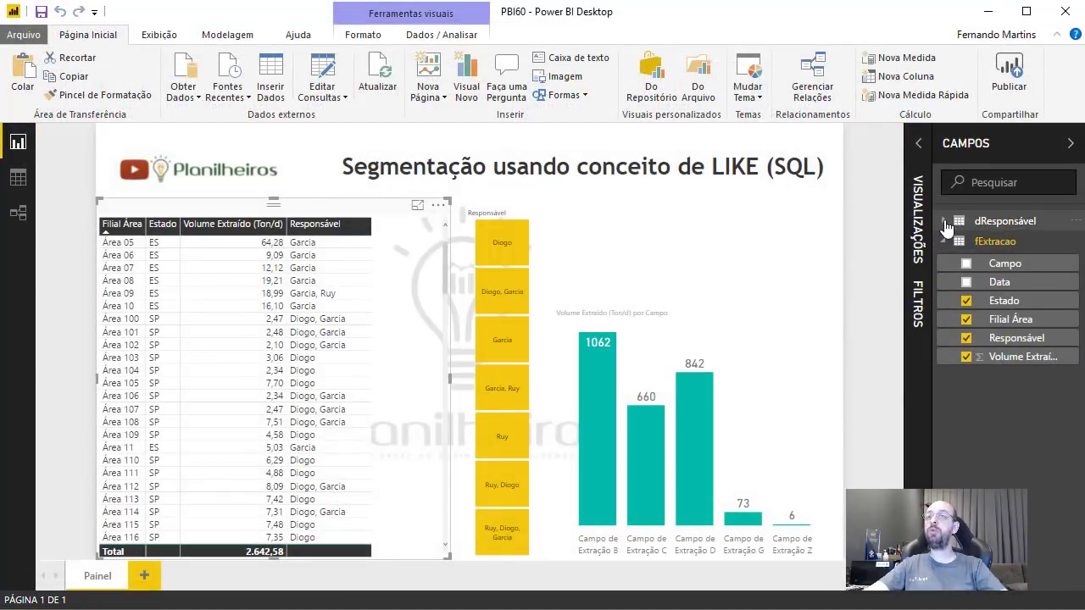
- Expand the dResponsável table in the field list, keeping fExtracao expanded too
{"action": "left_click", "coordinate": [943, 222]}
{"action": "left_click", "coordinate": [943, 222]}
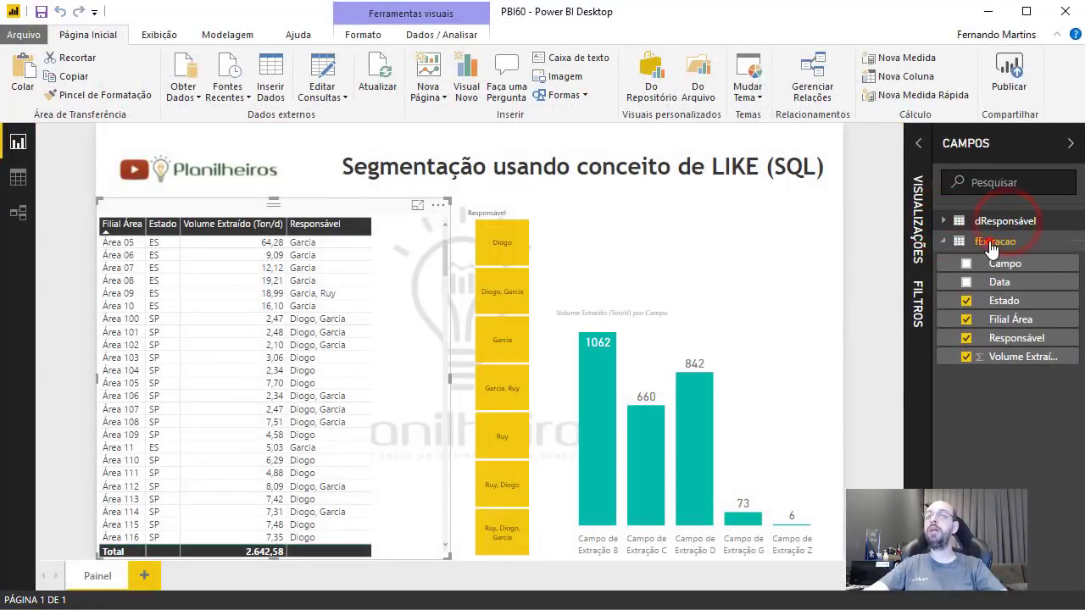
{"action": "left_click", "coordinate": [991, 243]}
{"action": "left_click", "coordinate": [978, 221]}
{"action": "left_click", "coordinate": [977, 265]}
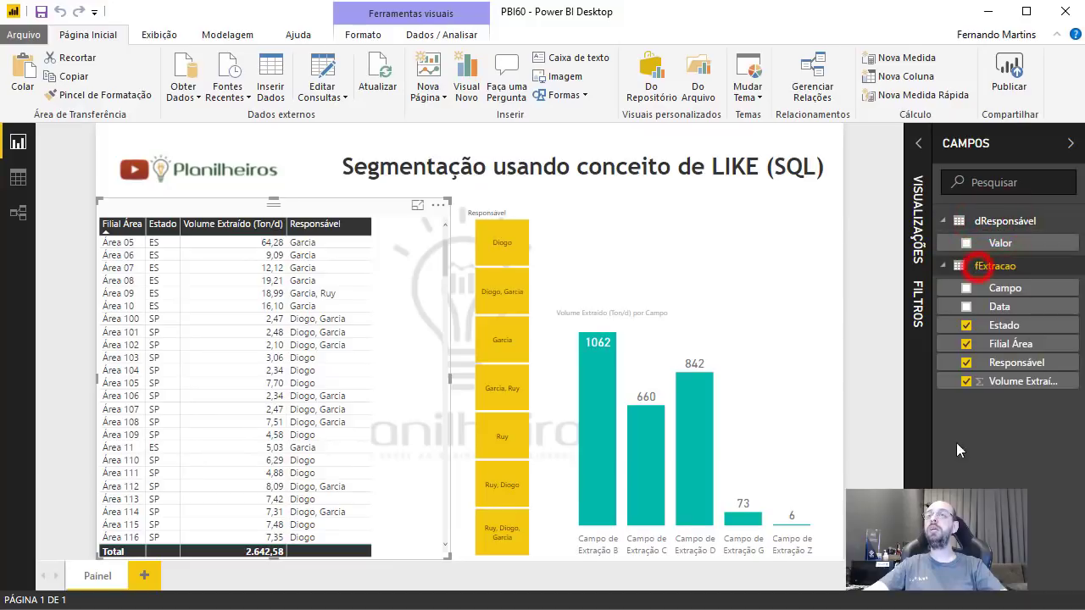
- Space the fExtracao and dResponsável tables apart in the model diagram, then return to the report with no visual selected
{"action": "left_click", "coordinate": [18, 213]}
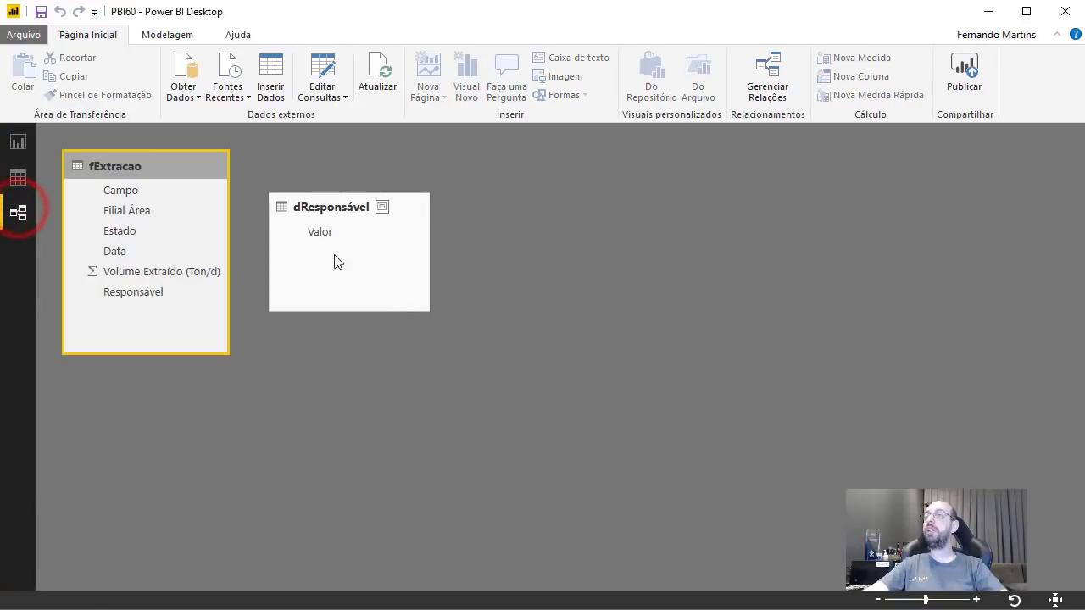
{"action": "left_click_drag", "start_coordinate": [322, 210], "coordinate": [418, 158]}
{"action": "left_click_drag", "start_coordinate": [121, 167], "coordinate": [135, 158]}
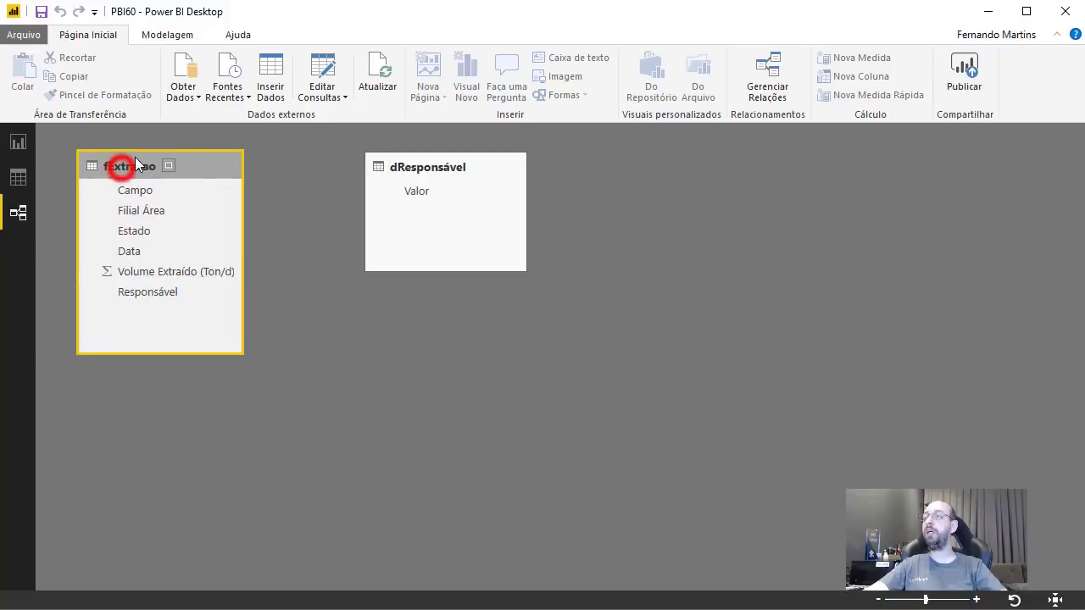
{"action": "left_click", "coordinate": [18, 176]}
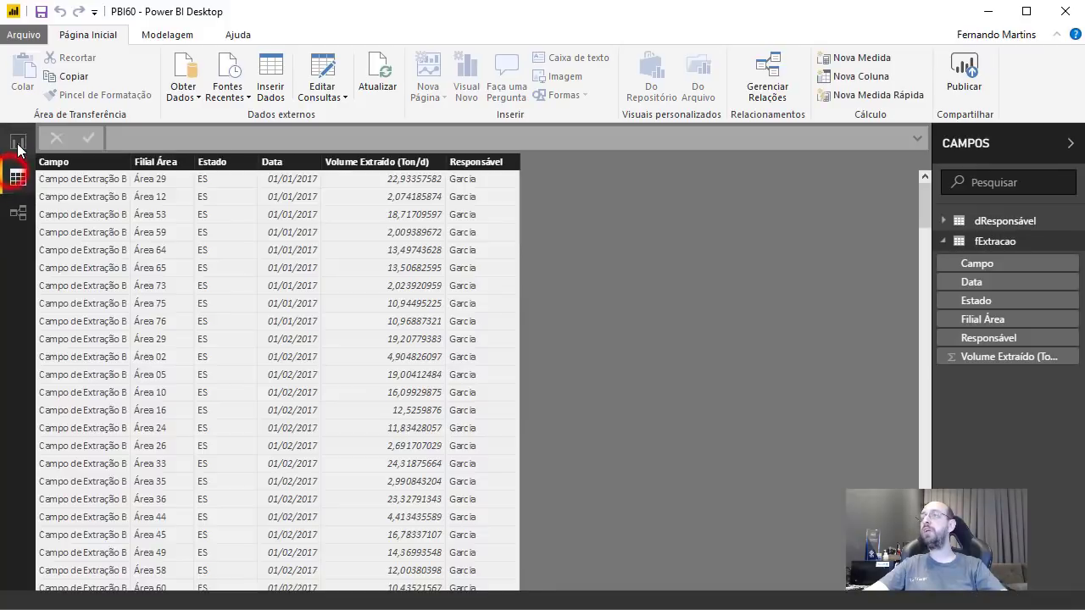
{"action": "left_click", "coordinate": [18, 143]}
{"action": "left_click", "coordinate": [655, 213]}
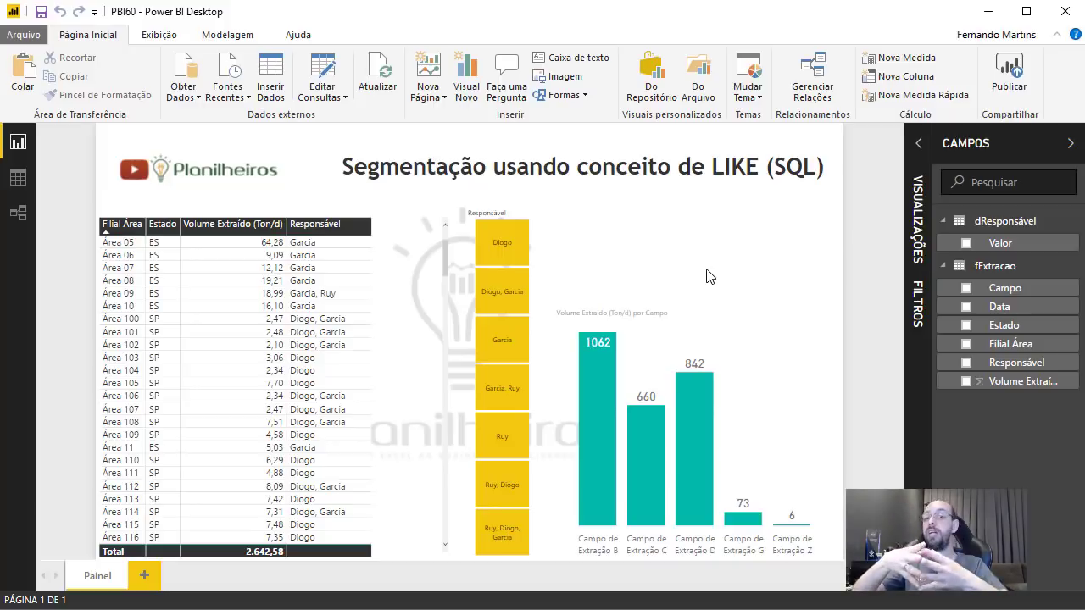
- Create a new measure in the fExtracao table and name it Filtro LIKE SQL
{"action": "left_click", "coordinate": [917, 144]}
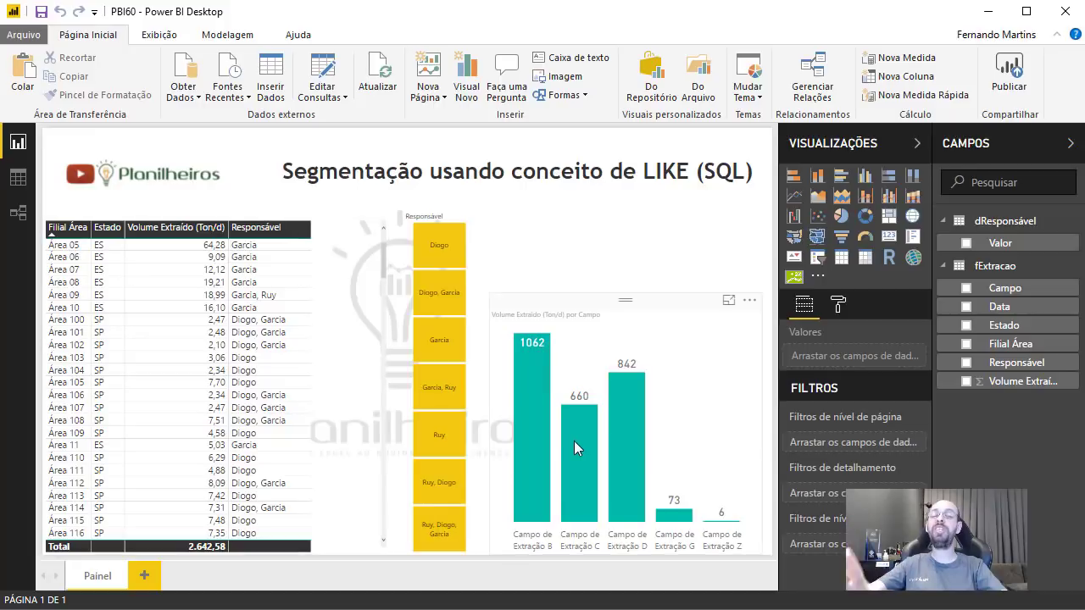
{"action": "mouse_move", "coordinate": [574, 441]}
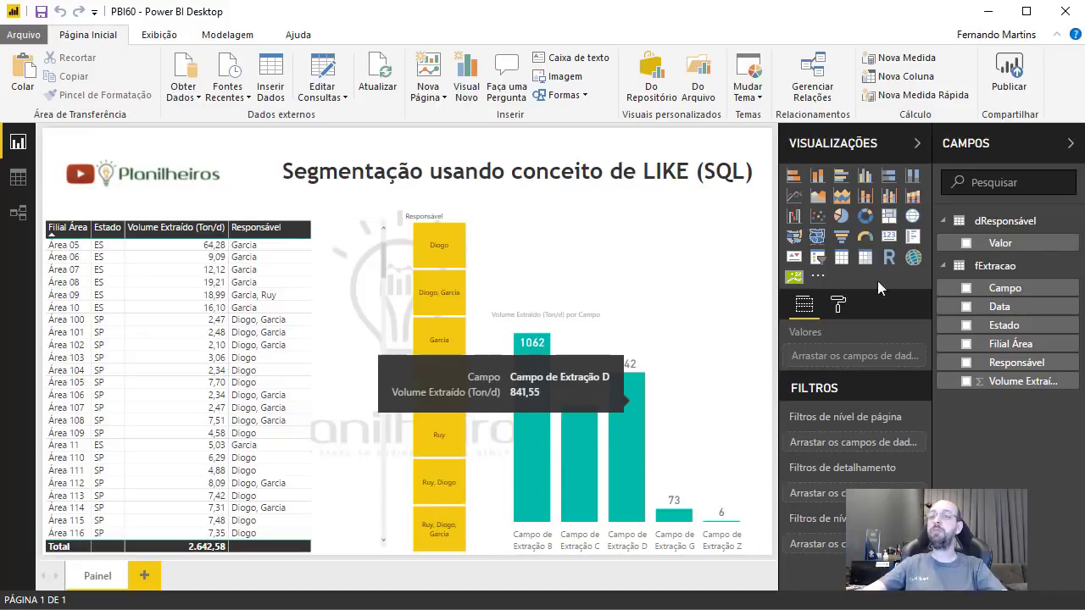
{"action": "right_click", "coordinate": [1000, 268]}
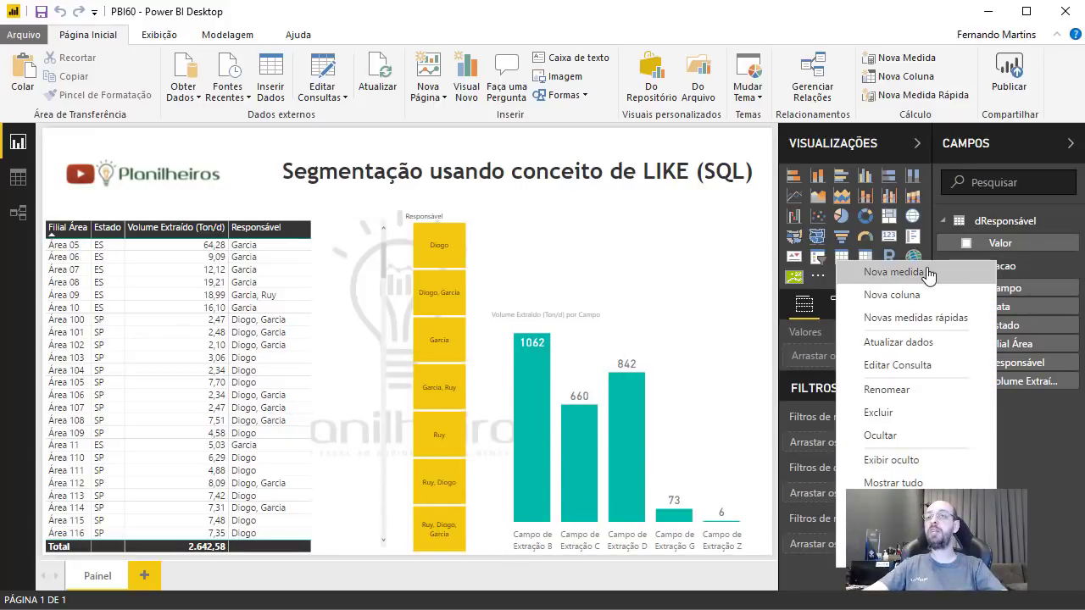
{"action": "left_click", "coordinate": [927, 275]}
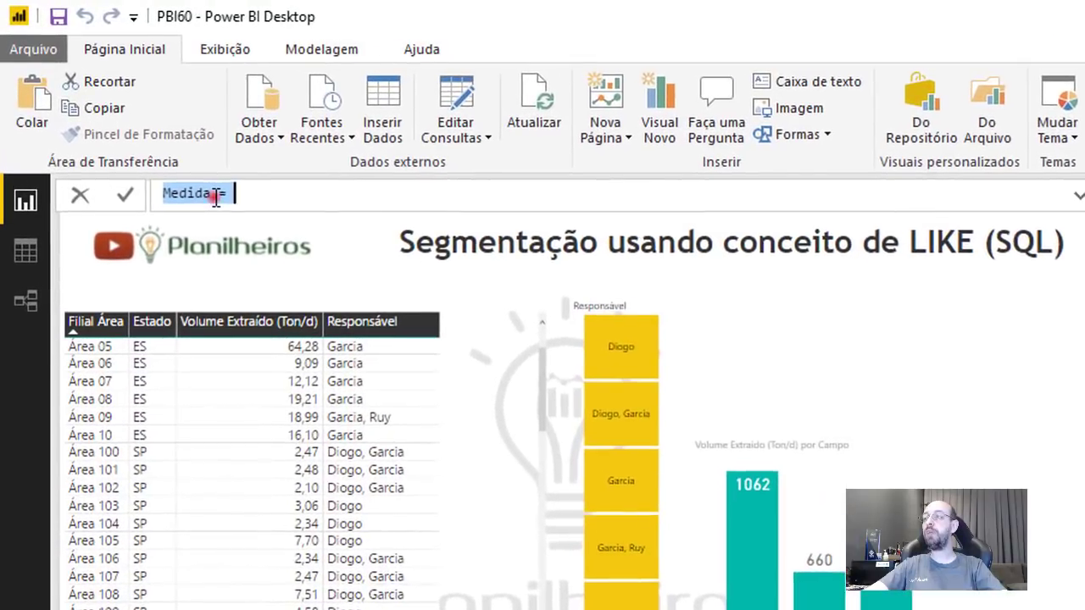
{"action": "double_click", "coordinate": [175, 161]}
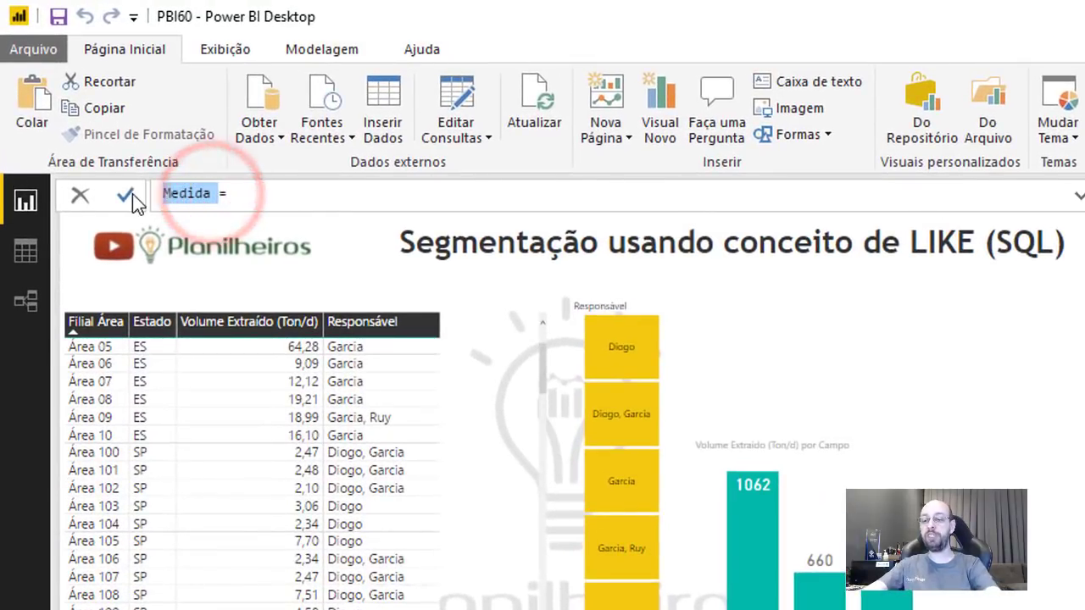
{"action": "type", "text": "Filtro L"}
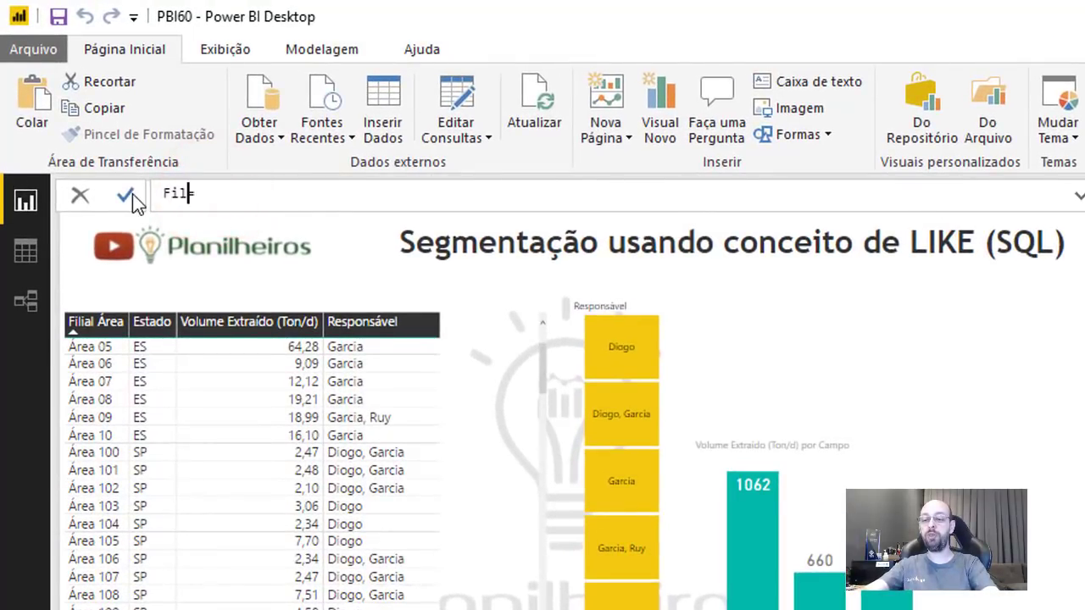
{"action": "type", "text": "IKE SQL"}
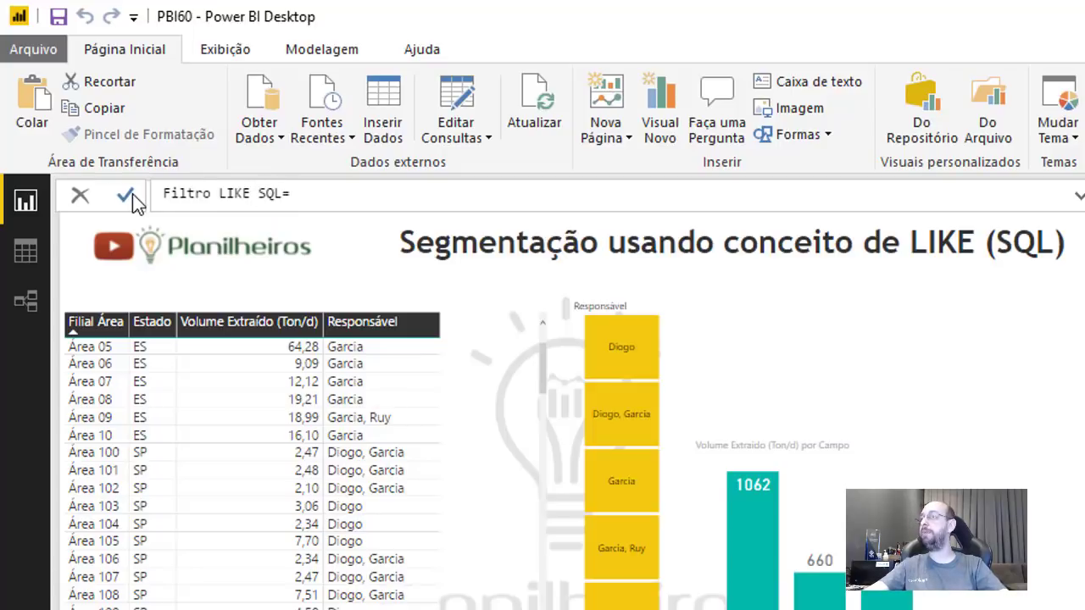
{"action": "left_click", "coordinate": [366, 194]}
- Begin the Filtro LIKE SQL formula on a new line with SUMX iterating over the 'dResponsável' table
{"action": "key", "text": "shift+Return"}
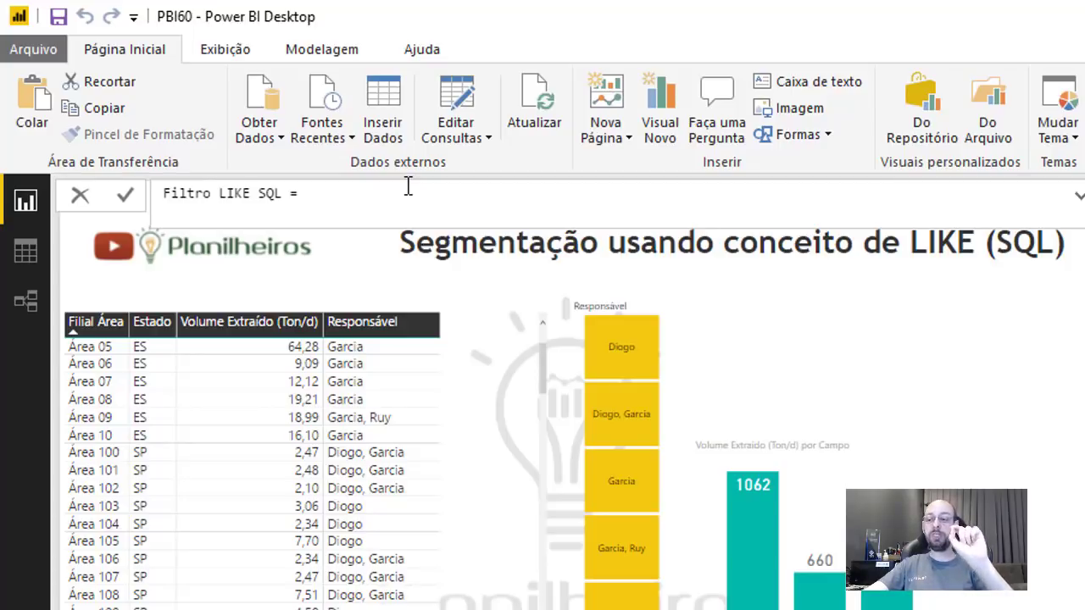
{"action": "type", "text": "sum"}
{"action": "key", "text": "Down"}
{"action": "key", "text": "Down"}
{"action": "key", "text": "Down"}
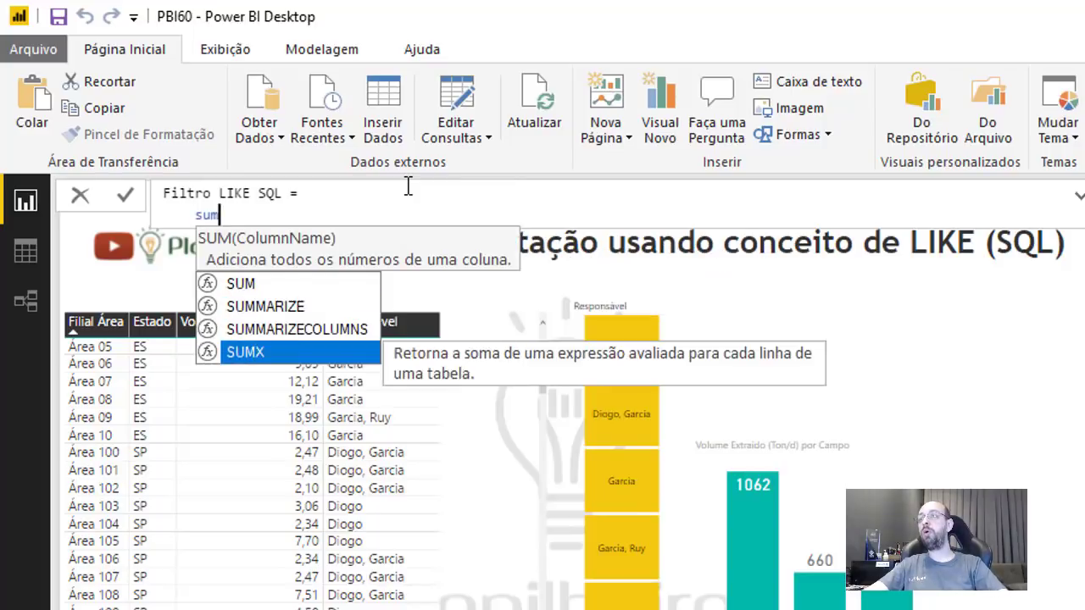
{"action": "key", "text": "Tab"}
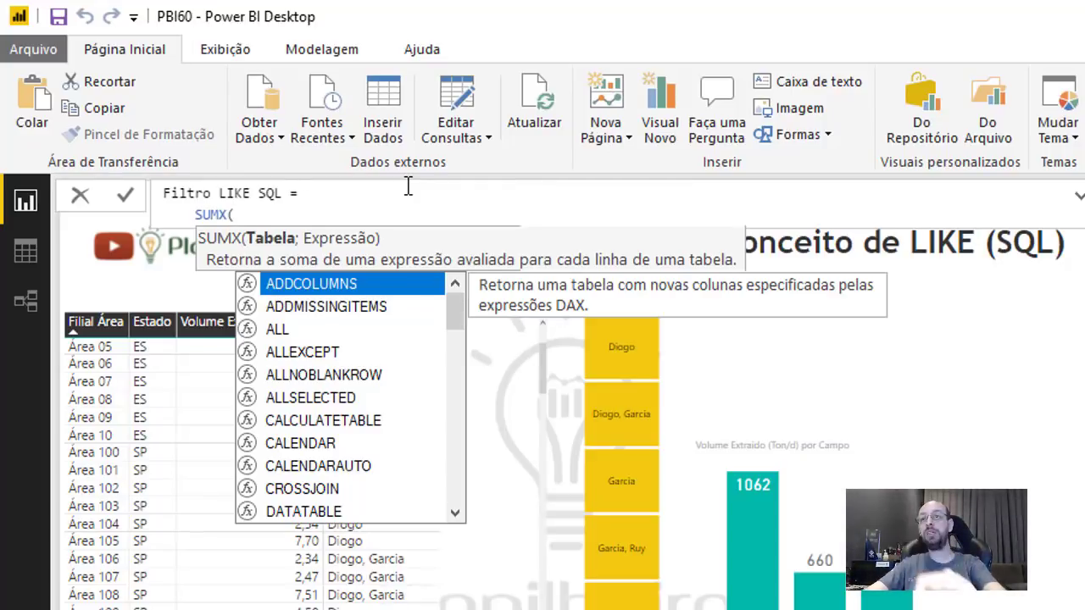
{"action": "type", "text": "dr"}
{"action": "key", "text": "Tab"}
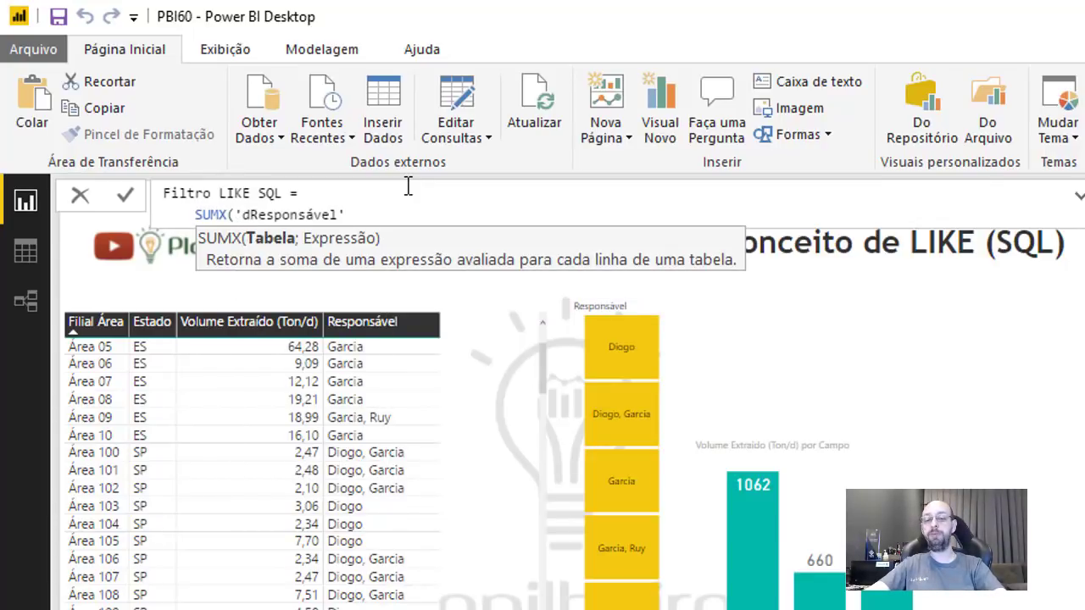
{"action": "type", "text": ";"}
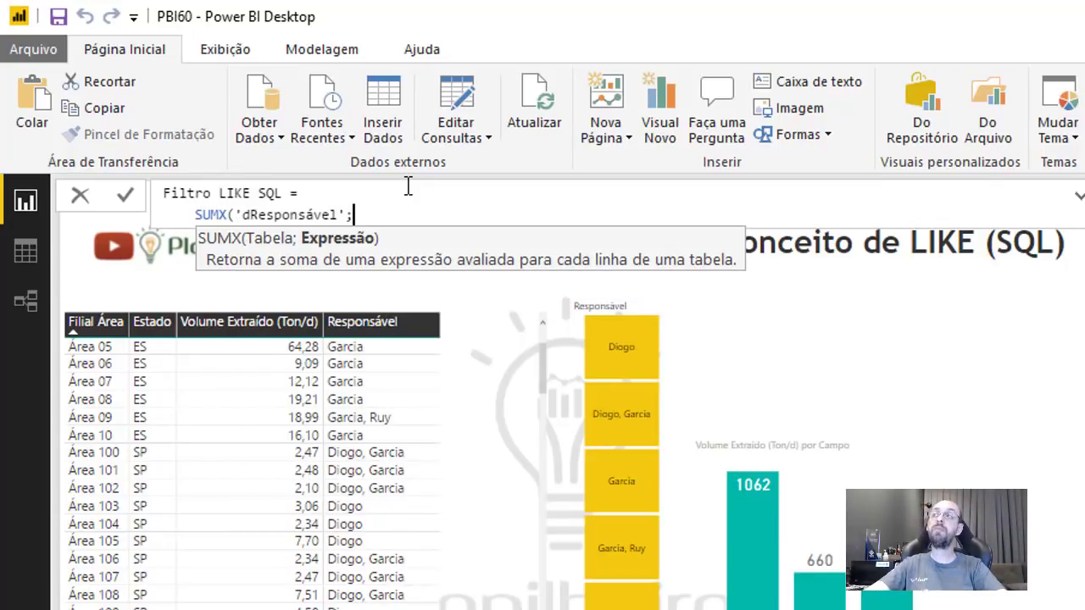
{"action": "key", "text": "shift+Return"}
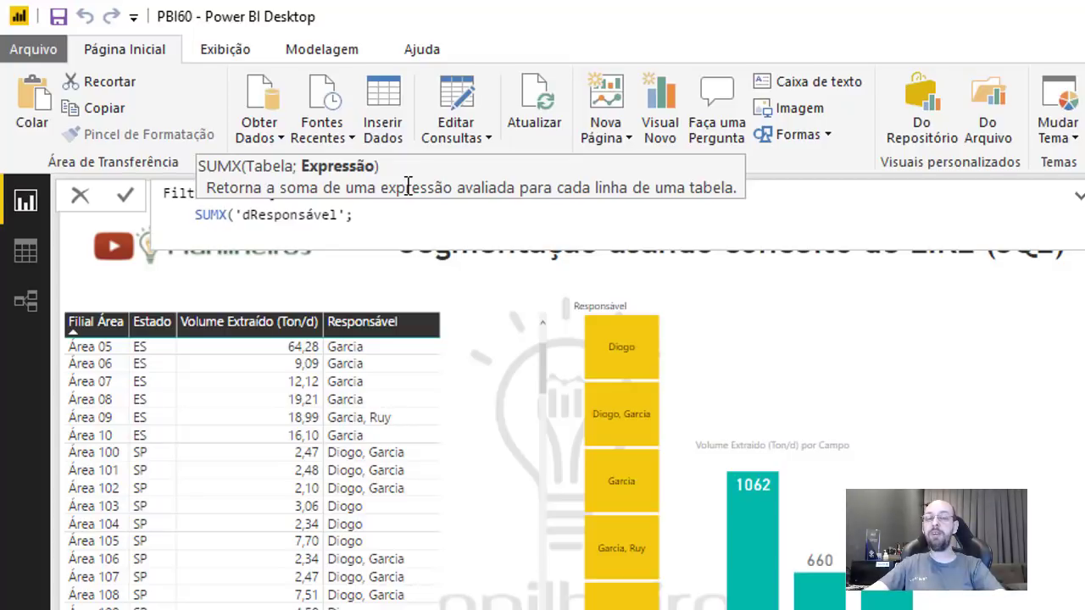
- Add a FIND function as the SUMX expression, with 'dResponsável'[Valor] as the text to find
{"action": "type", "text": "FIND("}
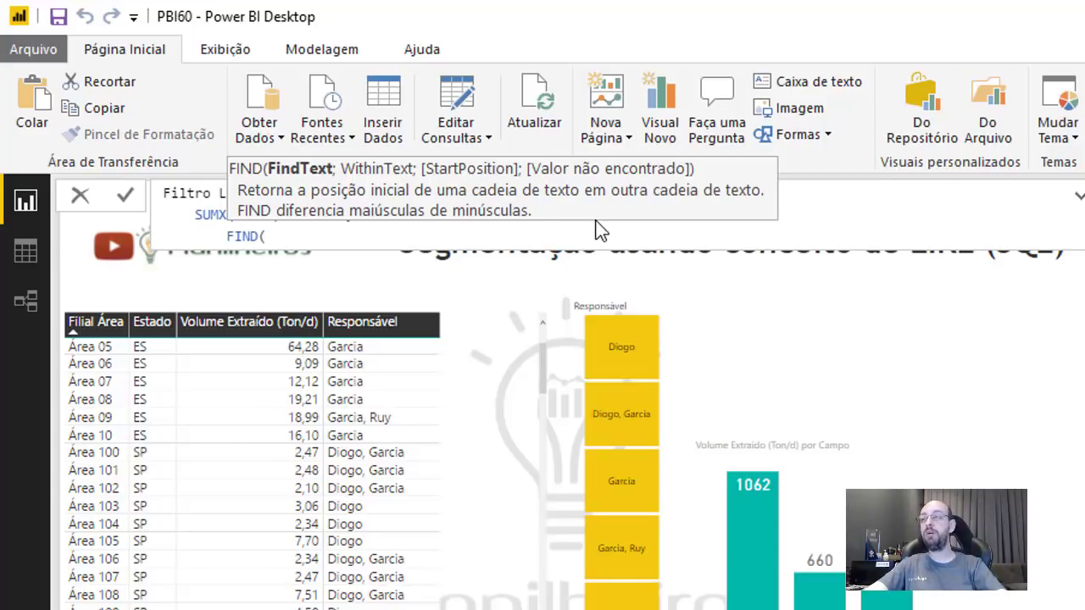
{"action": "type", "text": "dr"}
{"action": "key", "text": "Down"}
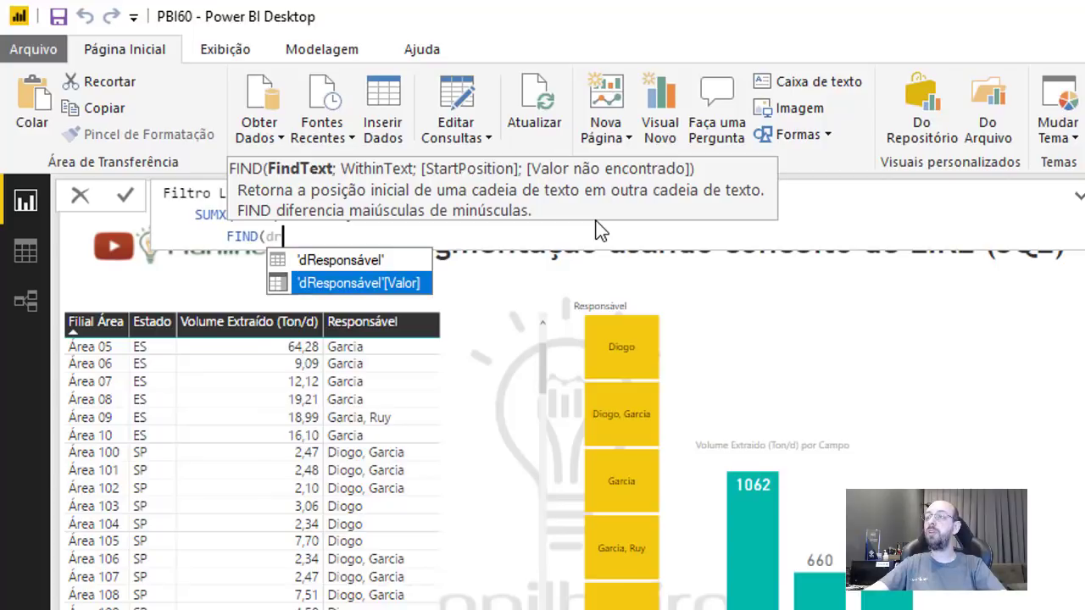
{"action": "key", "text": "Tab"}
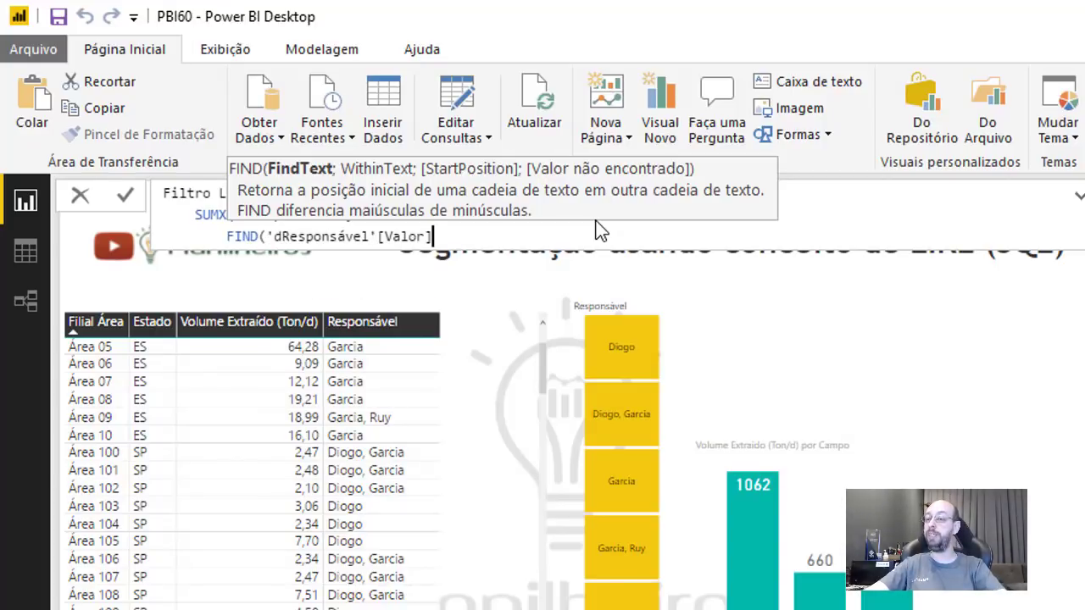
{"action": "type", "text": ";"}
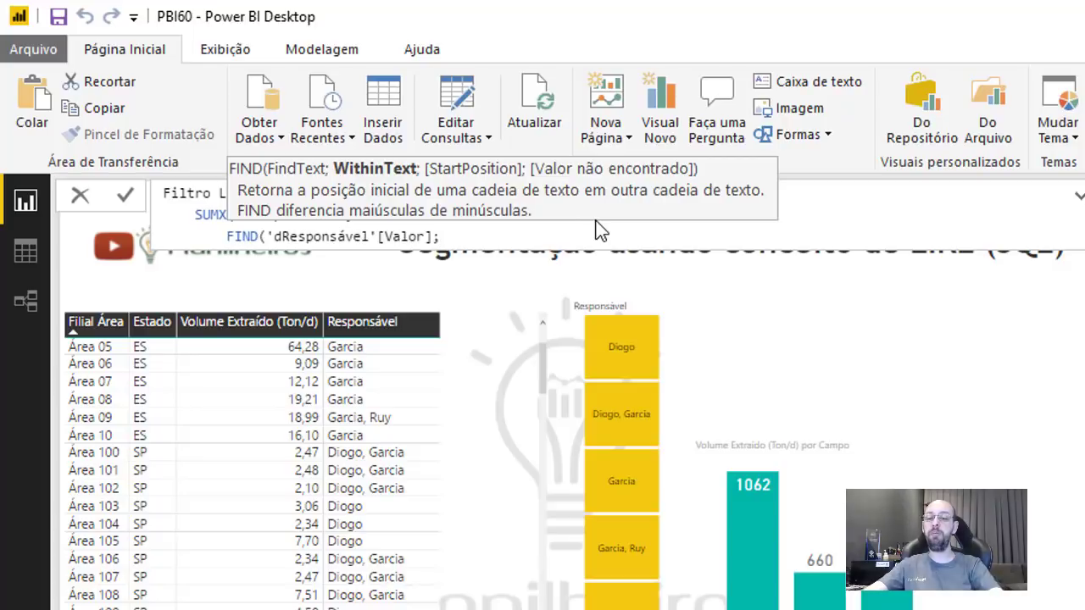
- Set MAX(fExtracao[Responsável]) as the text that FIND searches within
{"action": "type", "text": "max"}
{"action": "key", "text": "Tab"}
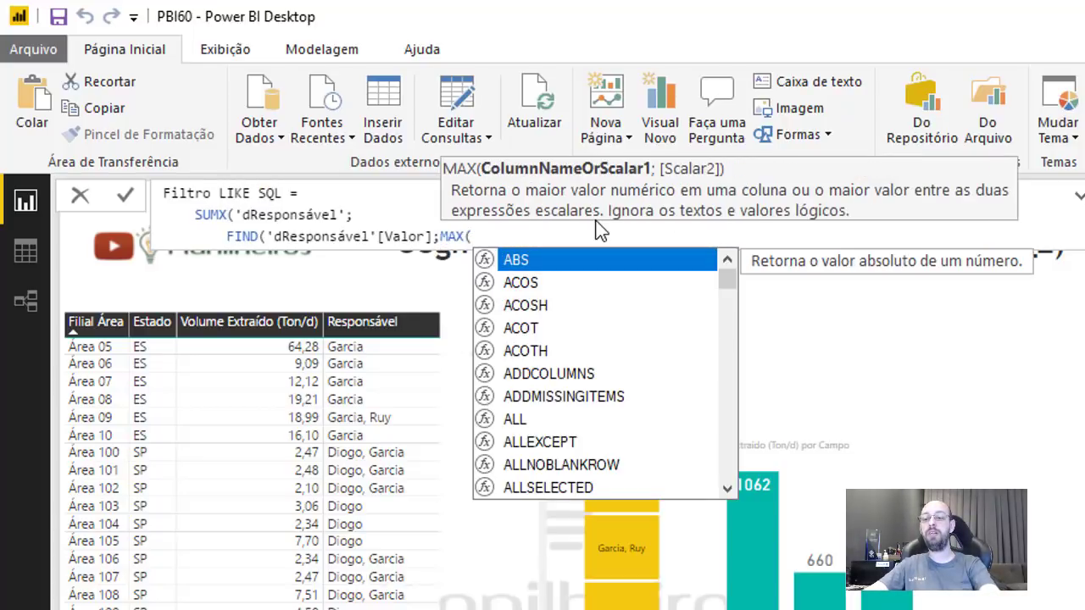
{"action": "type", "text": "fex"}
{"action": "key", "text": "Down"}
{"action": "key", "text": "Down"}
{"action": "key", "text": "Down"}
{"action": "key", "text": "Down"}
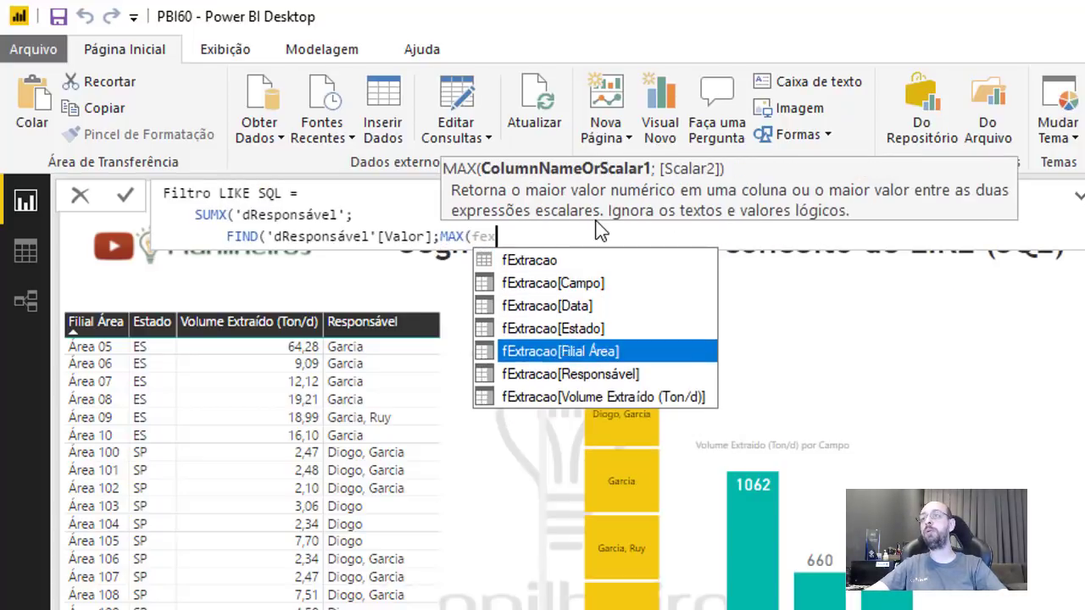
{"action": "key", "text": "Down"}
{"action": "key", "text": "Tab"}
{"action": "type", "text": ")"}
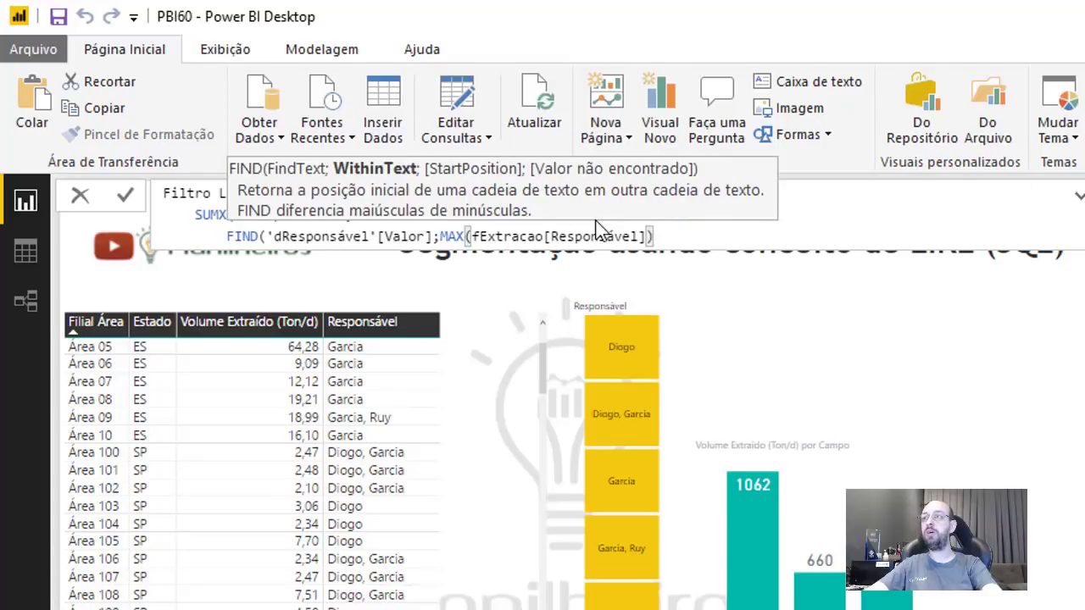
{"action": "key", "text": "BackSpace"}
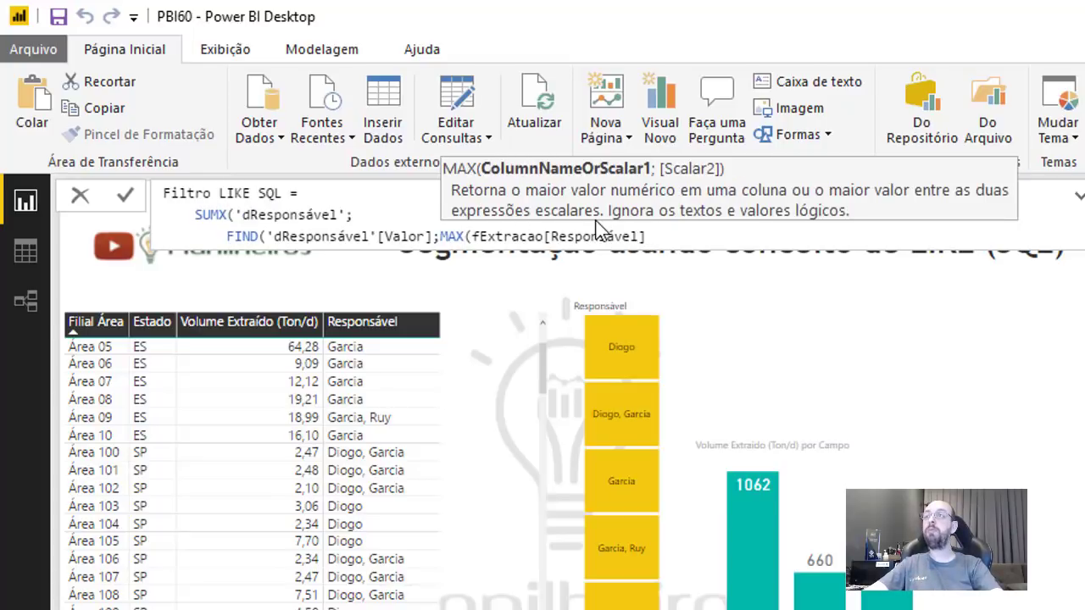
{"action": "type", "text": ";"}
{"action": "key", "text": "BackSpace"}
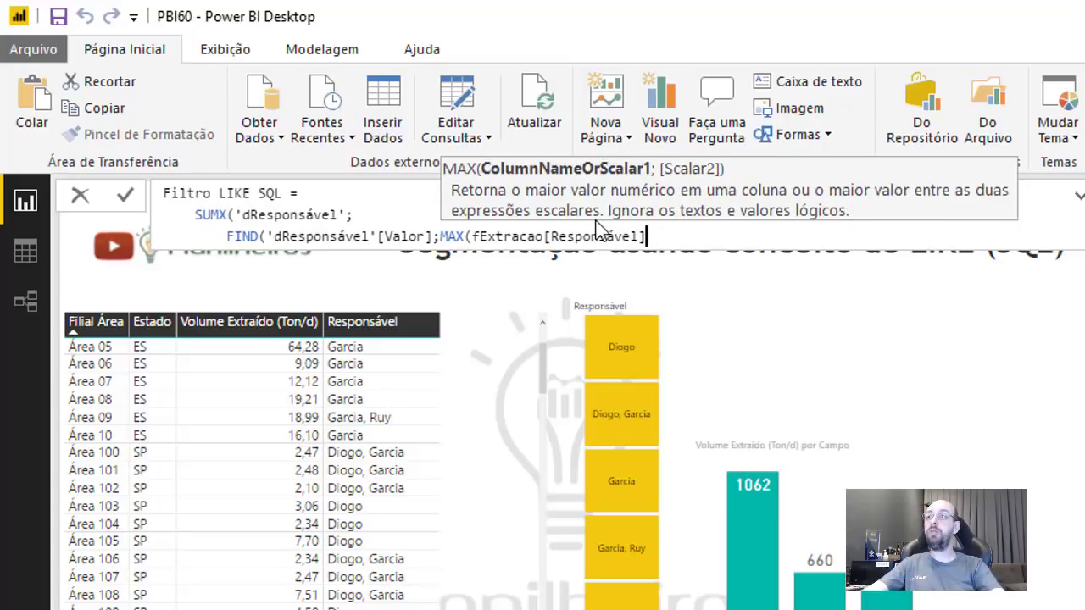
{"action": "type", "text": ")"}
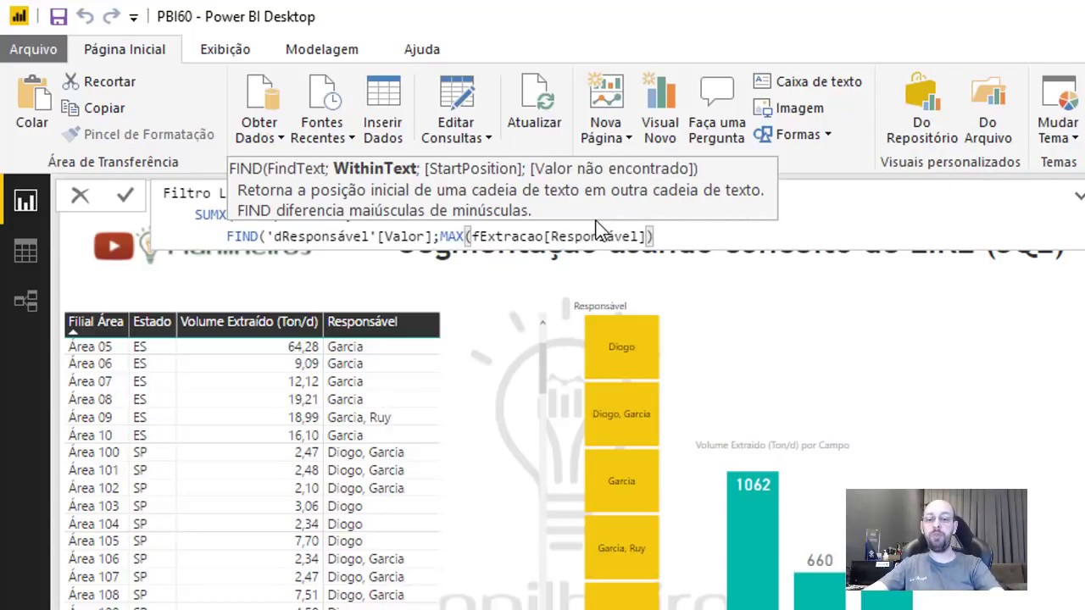
- Leave FIND's start position empty, set its not-found value to 0, then close the SUMX formula and commit the measure
{"action": "type", "text": ";"}
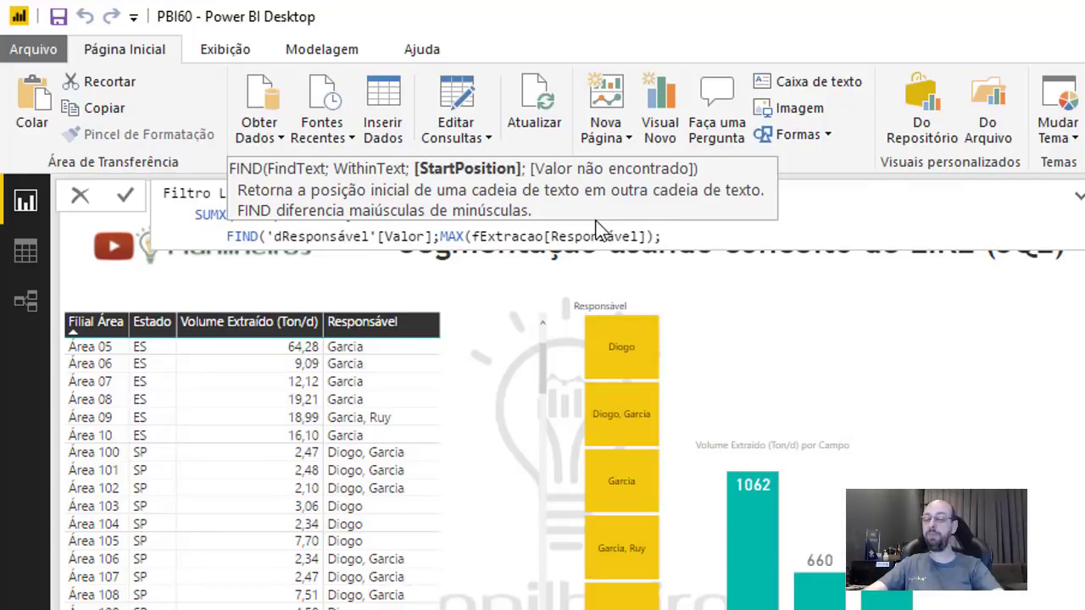
{"action": "type", "text": ";"}
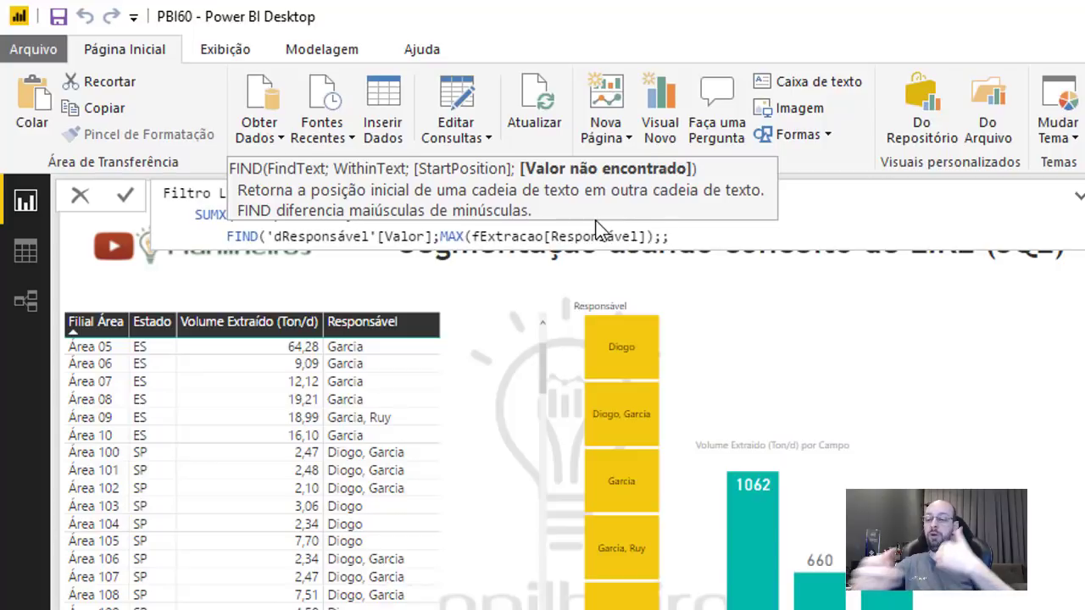
{"action": "type", "text": "0"}
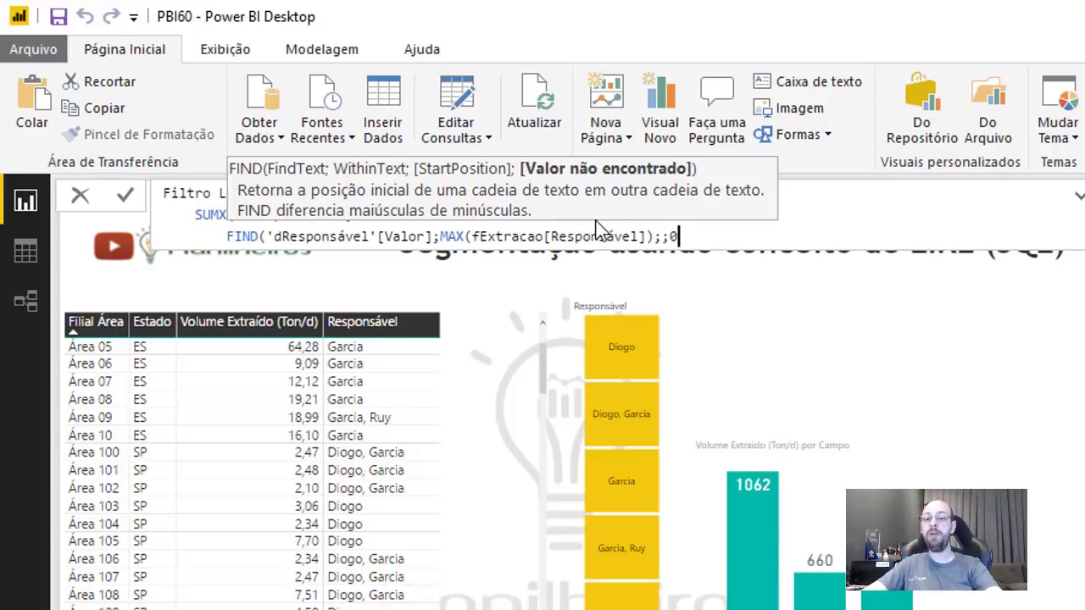
{"action": "type", "text": ")"}
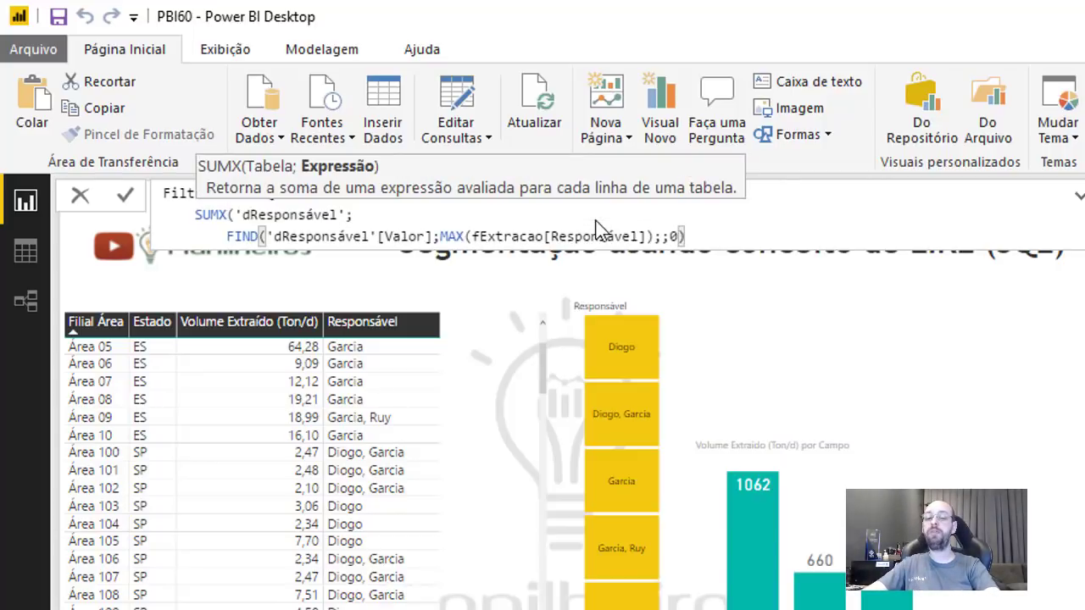
{"action": "key", "text": "shift+Return"}
{"action": "type", "text": ")"}
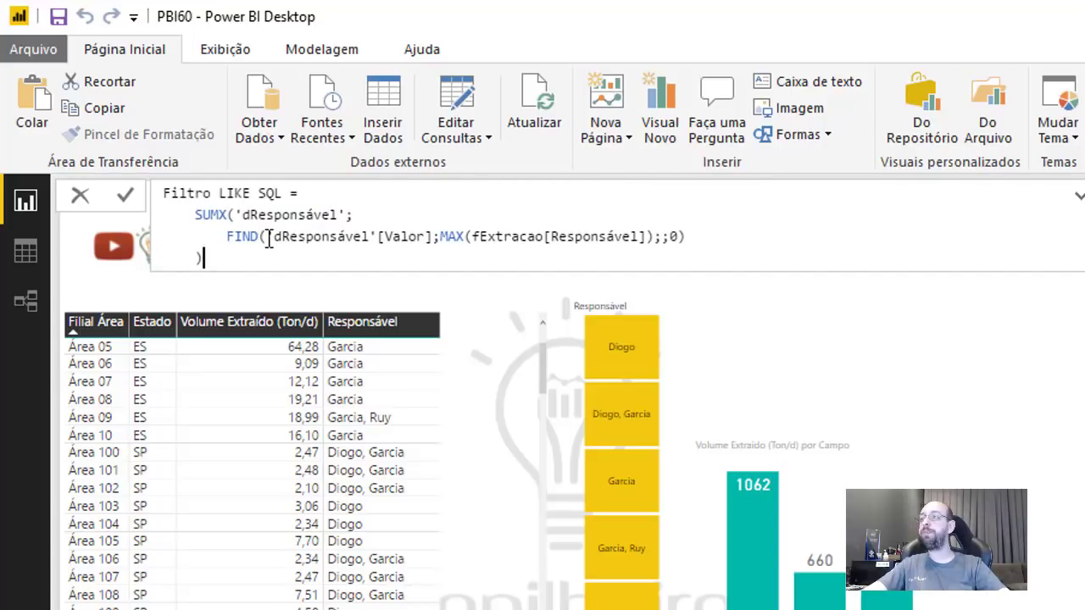
{"action": "left_click", "coordinate": [714, 234]}
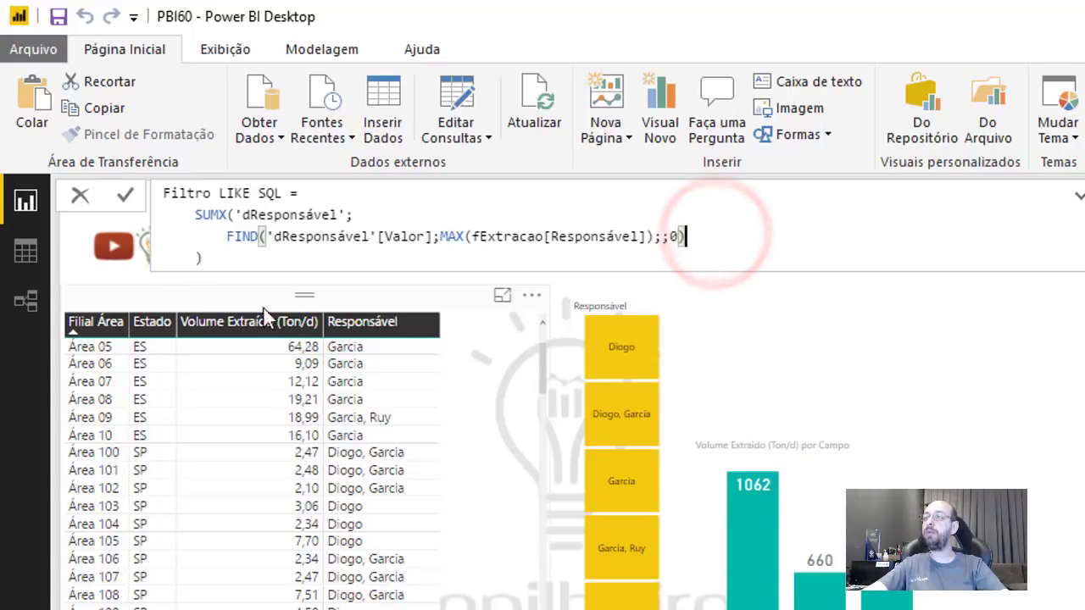
{"action": "left_click", "coordinate": [232, 251]}
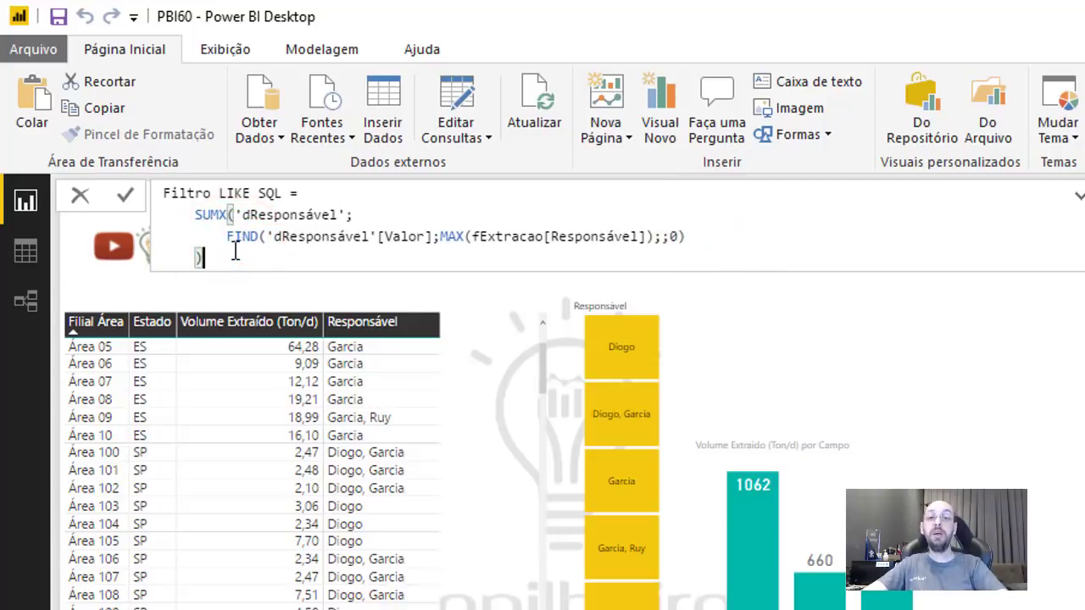
{"action": "key", "text": "Return"}
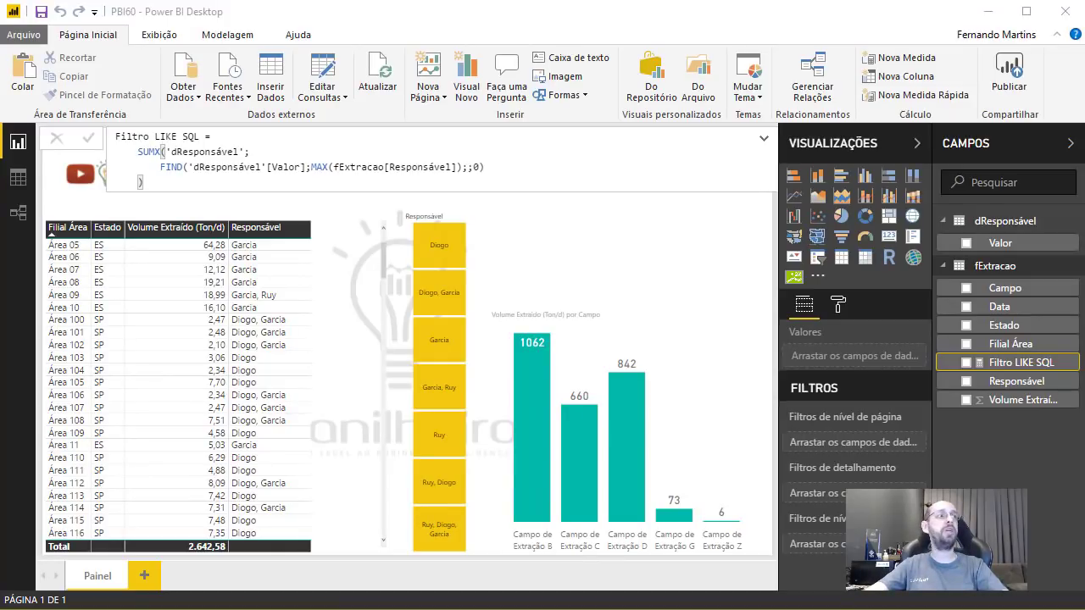
- Switch to DAX Studio connected to PBI60 and begin a query with EVALUATE
{"action": "left_click_drag", "start_coordinate": [1083, 220], "coordinate": [618, 43]}
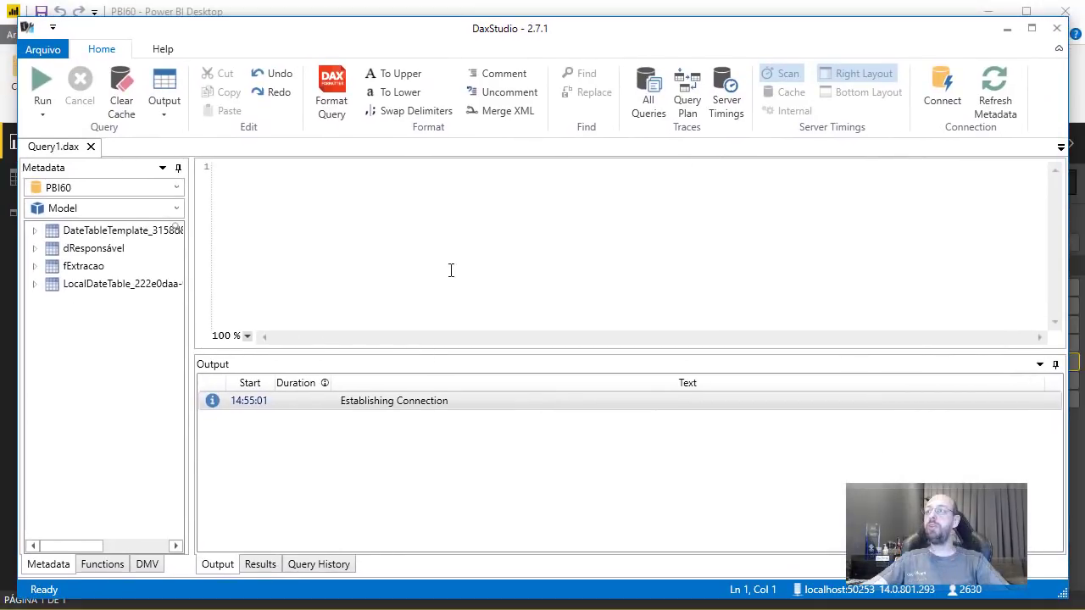
{"action": "left_click", "coordinate": [281, 195]}
{"action": "type", "text": "evaluat"}
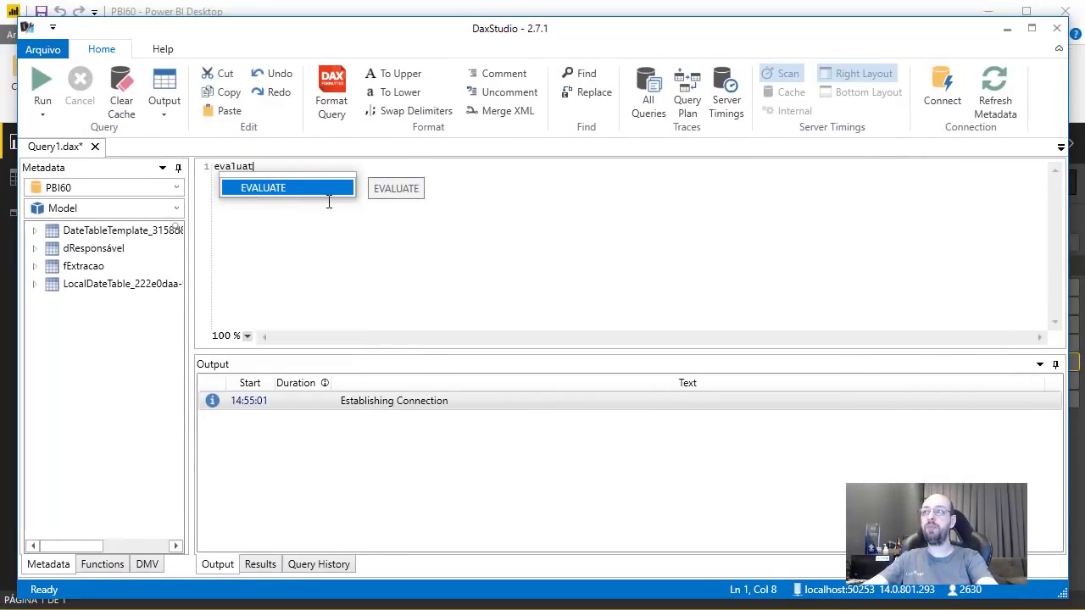
{"action": "key", "text": "Tab"}
{"action": "key", "text": "Return"}
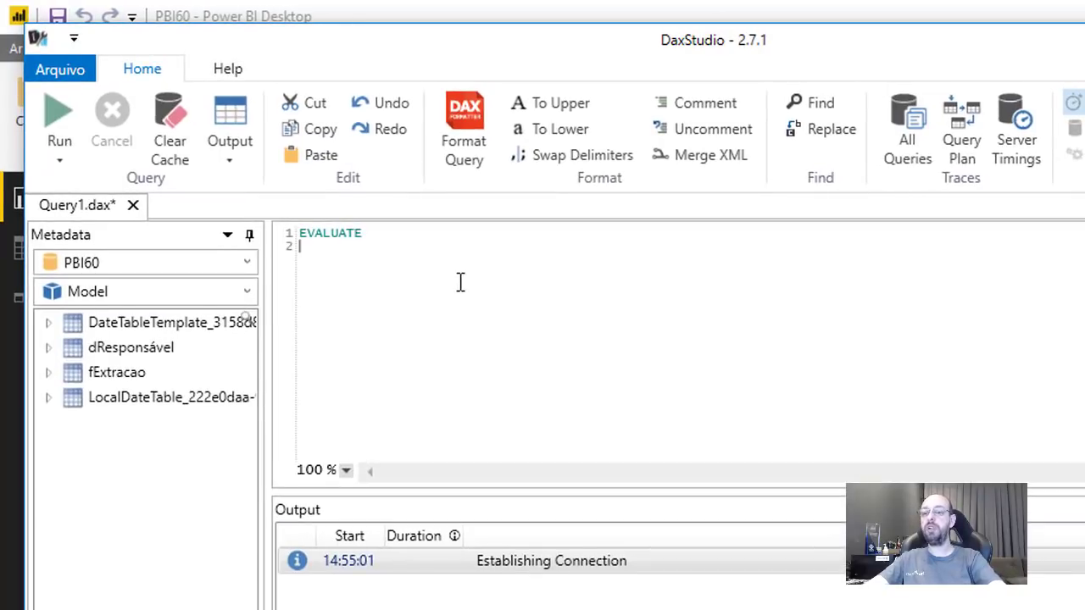
- Add a ROW function under EVALUATE with "tESTE" as its column name
{"action": "type", "text": "ROX"}
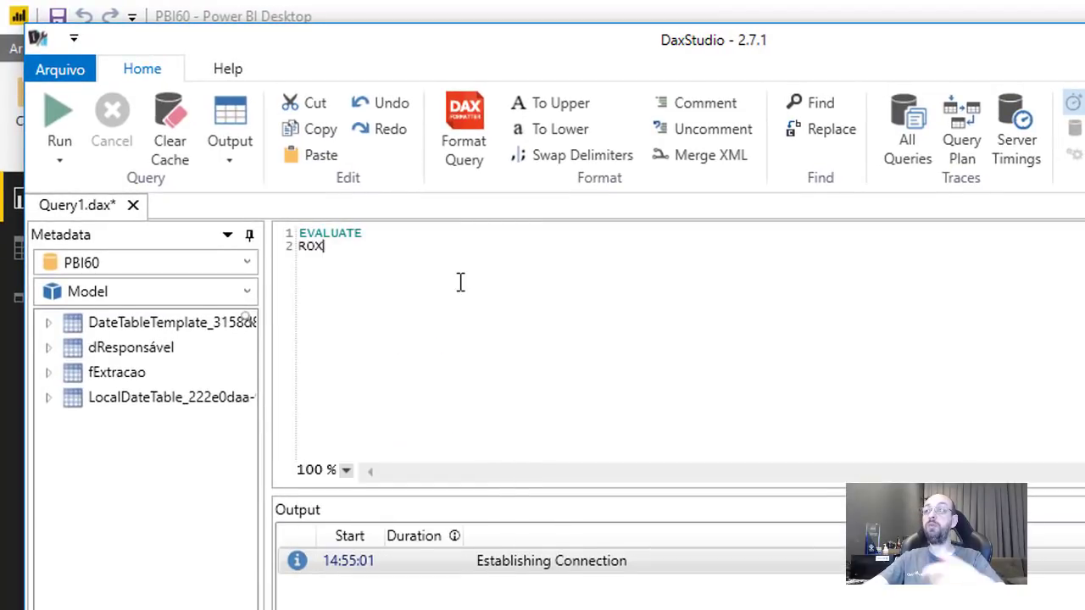
{"action": "key", "text": "BackSpace"}
{"action": "type", "text": "W"}
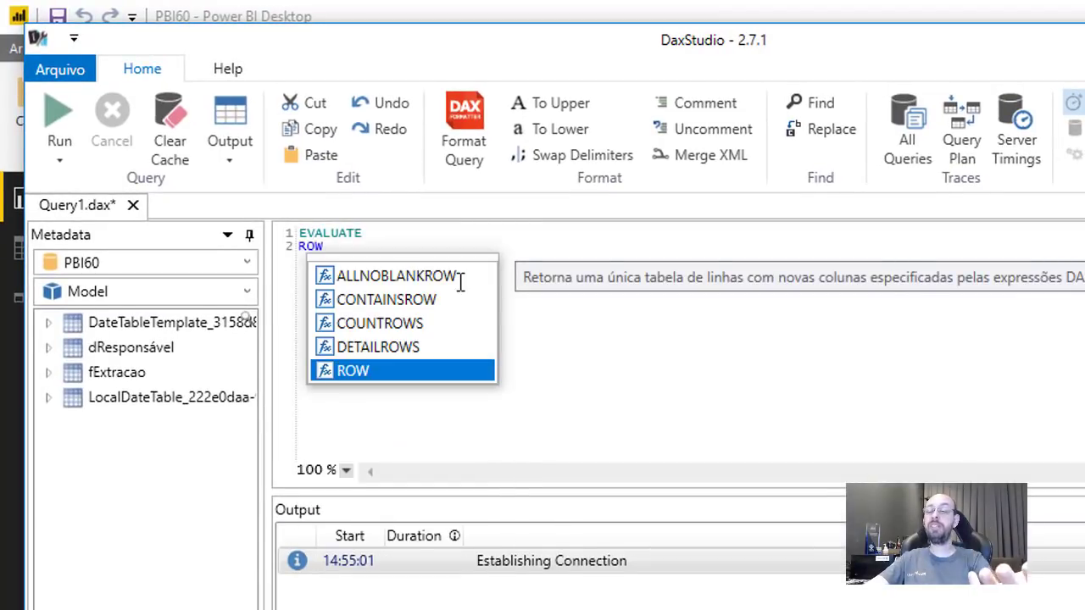
{"action": "type", "text": "("}
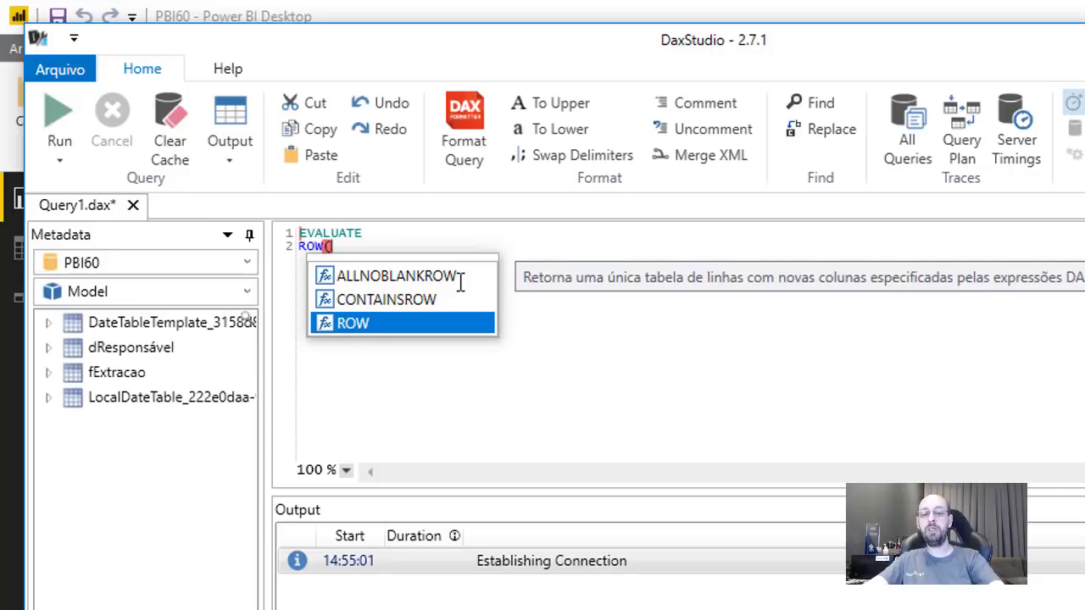
{"action": "type", "text": "\"tESTE\",     "}
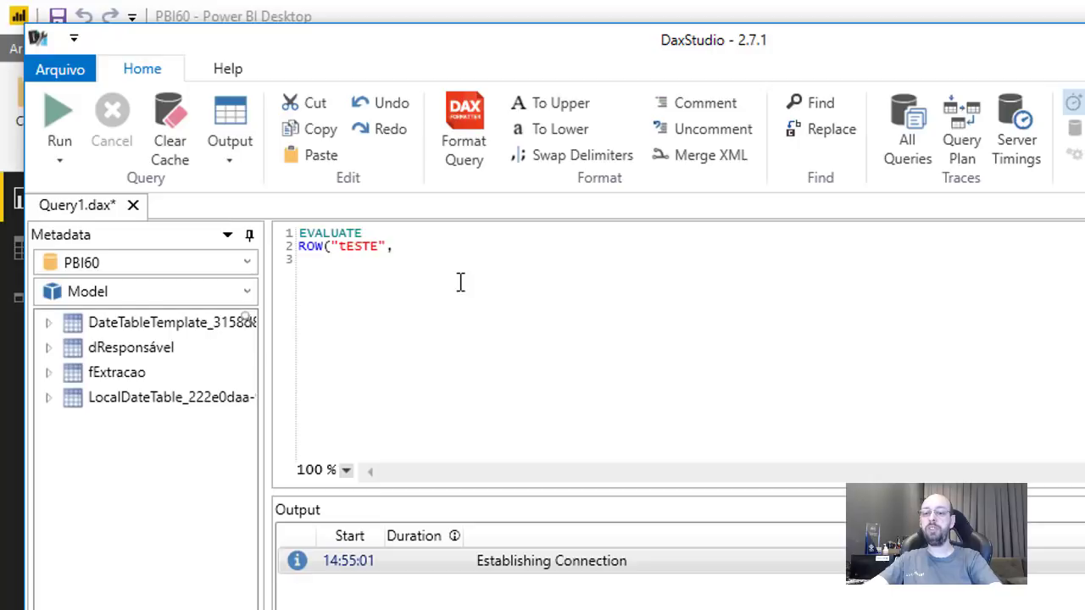
- Enter MAX(fExtracao[Responsável]) as the expression of the ROW function's "tESTE" column
{"action": "type", "text": "MA"}
{"action": "key", "text": "Tab"}
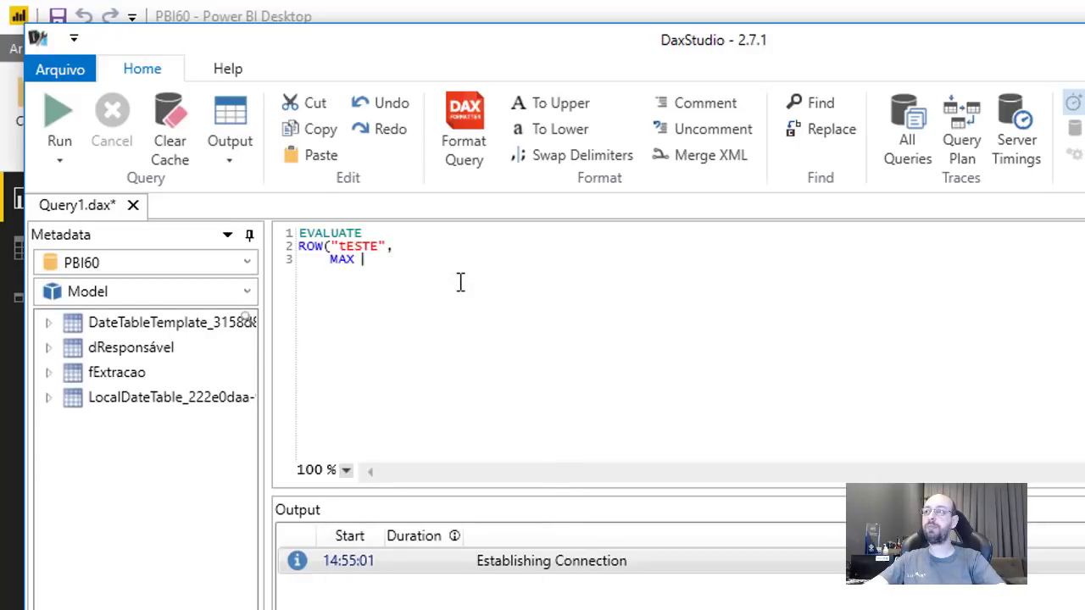
{"action": "type", "text": "("}
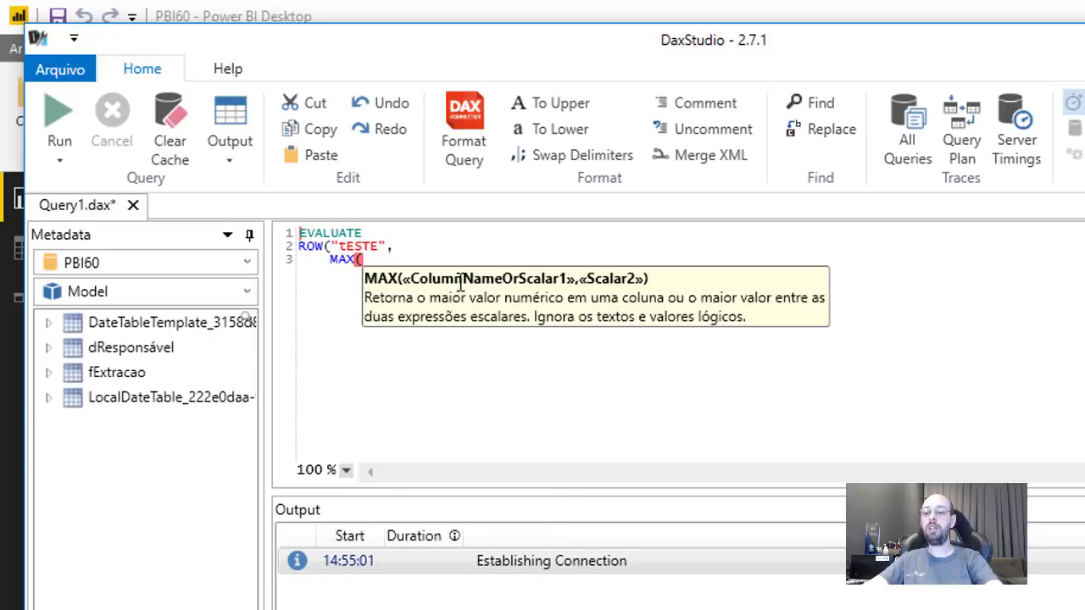
{"action": "type", "text": "FE"}
{"action": "key", "text": "BackSpace"}
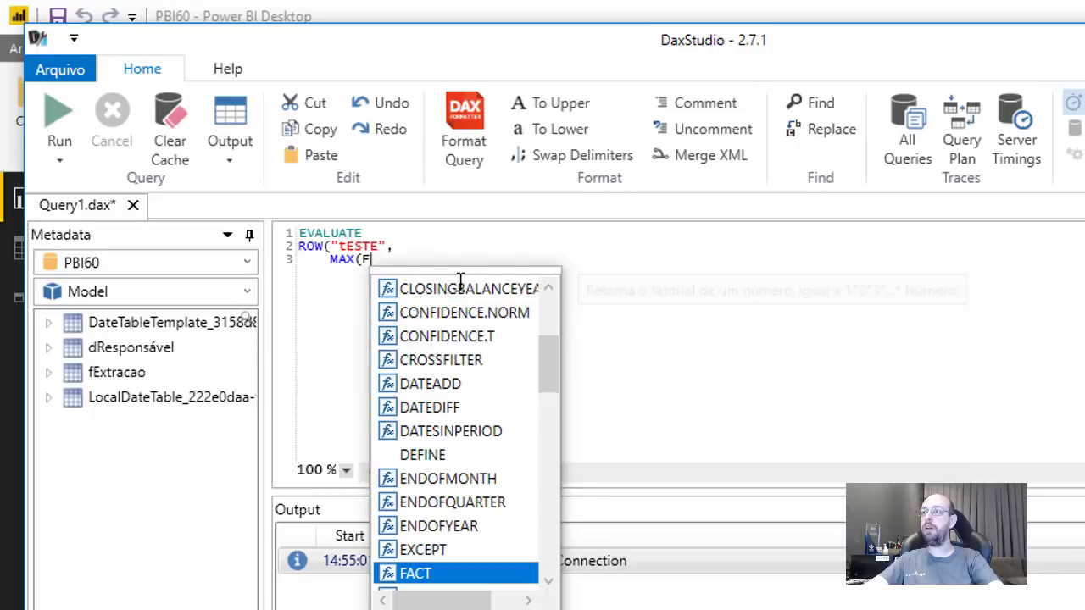
{"action": "type", "text": "E"}
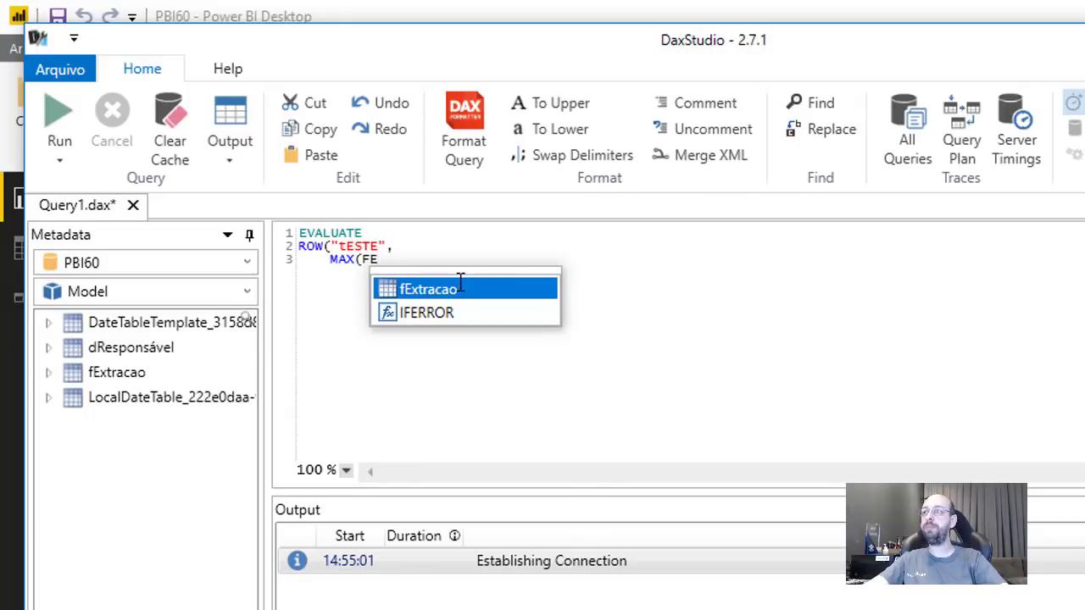
{"action": "key", "text": "Tab"}
{"action": "type", "text": "["}
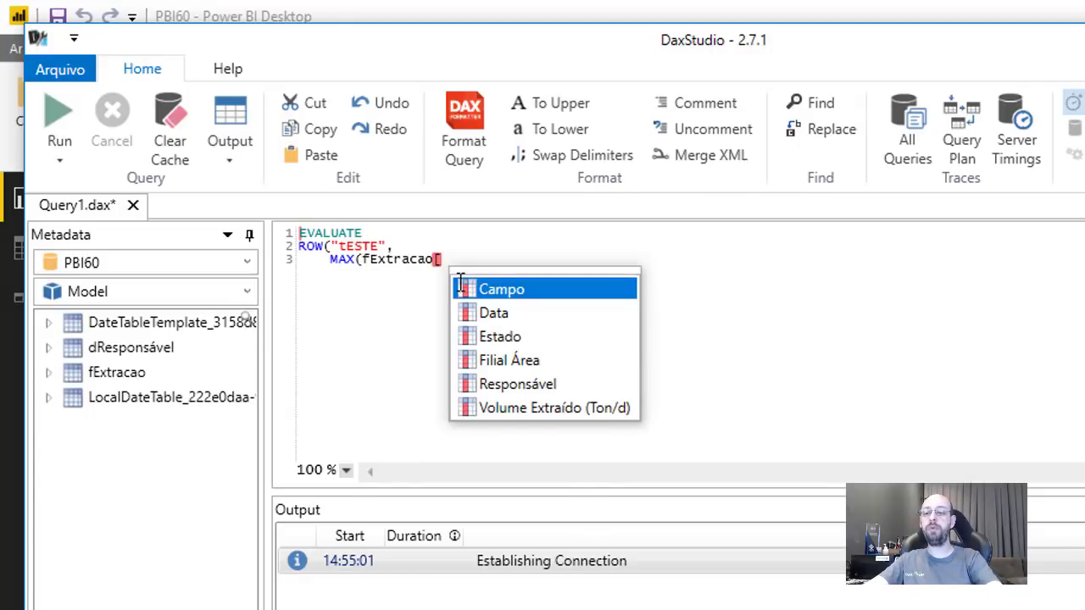
{"action": "type", "text": "RES"}
{"action": "key", "text": "Tab"}
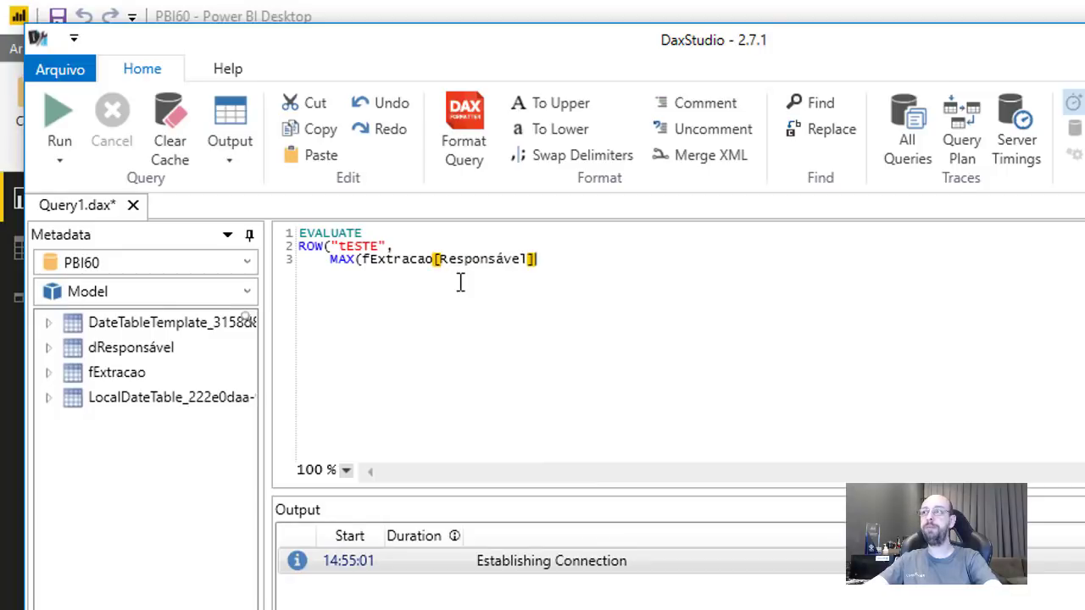
{"action": "type", "text": ")"}
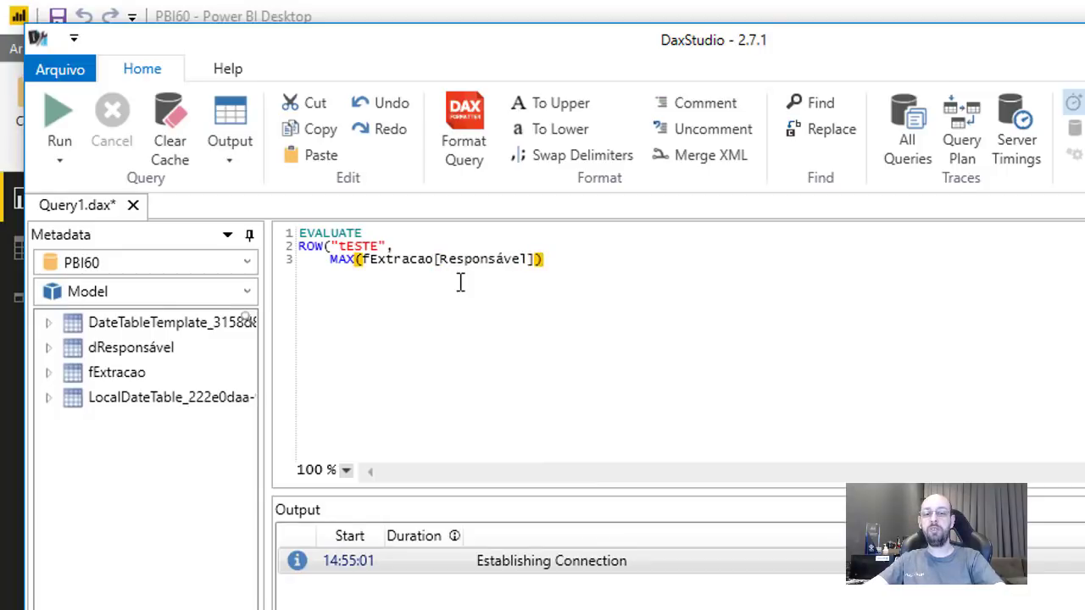
- Close the ROW function on a new line and run the query
{"action": "key", "text": "Return"}
{"action": "key", "text": "ctrl+space"}
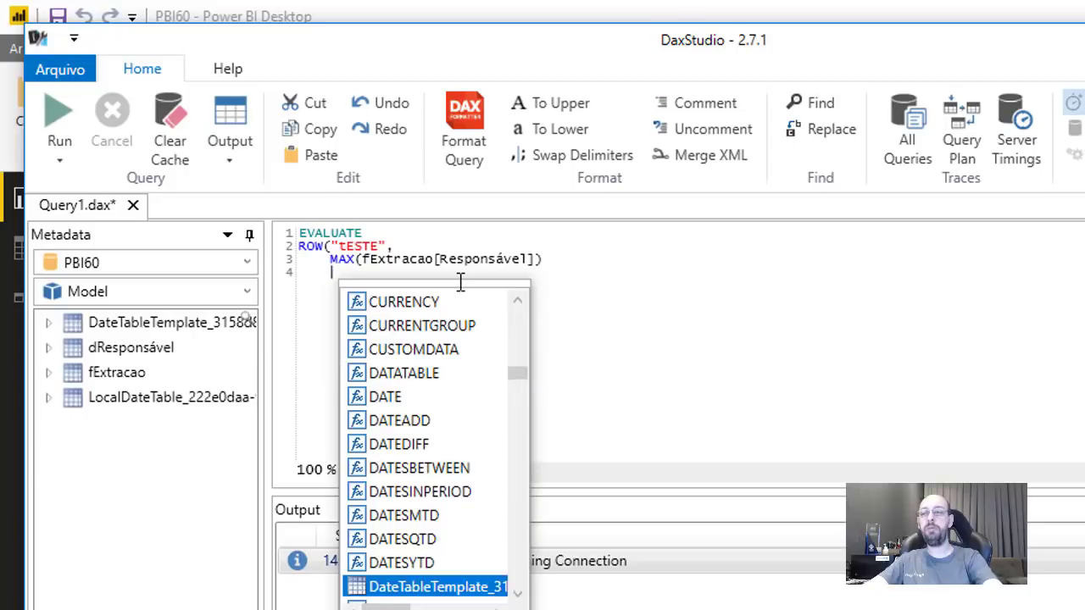
{"action": "type", "text": ")"}
{"action": "key", "text": "F5"}
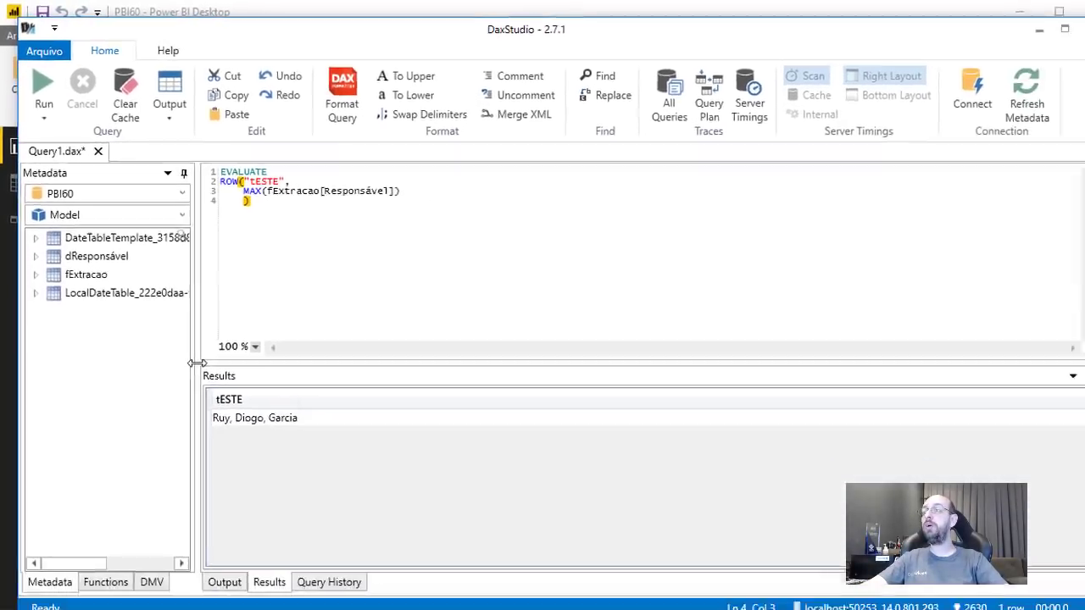
- Widen the model metadata list and expand the fExtracao table to examine its Responsável column against the query result
{"action": "left_click_drag", "start_coordinate": [251, 472], "coordinate": [458, 457]}
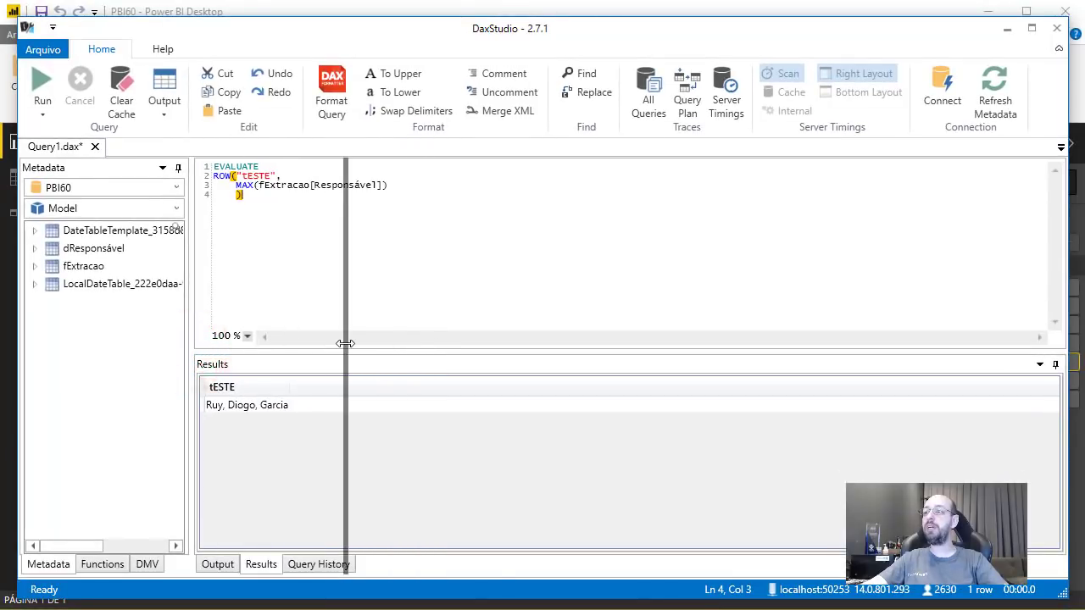
{"action": "left_click_drag", "start_coordinate": [345, 343], "coordinate": [345, 343]}
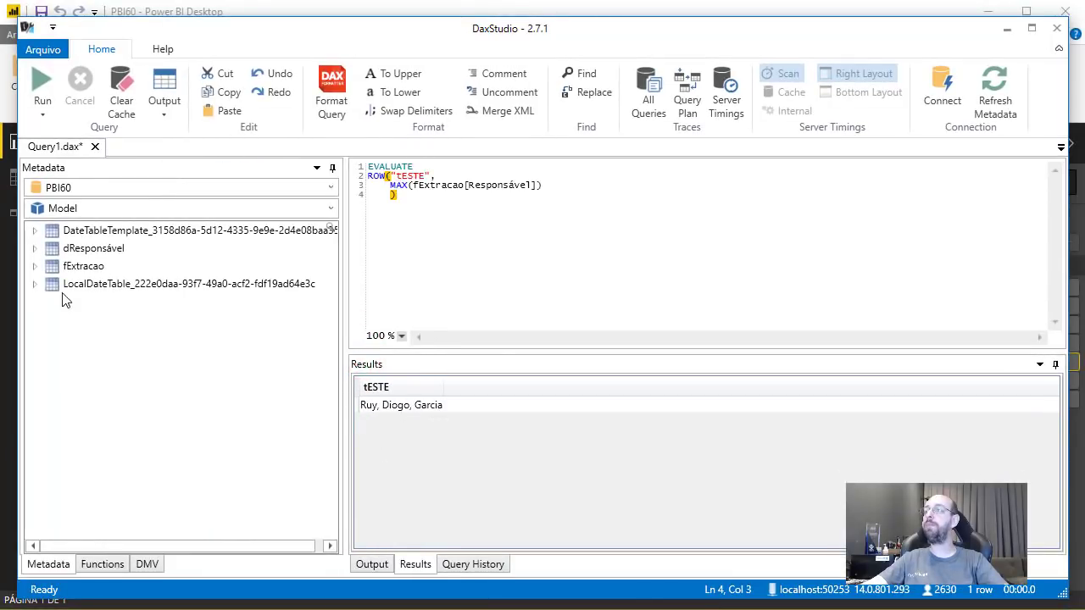
{"action": "left_click", "coordinate": [34, 266]}
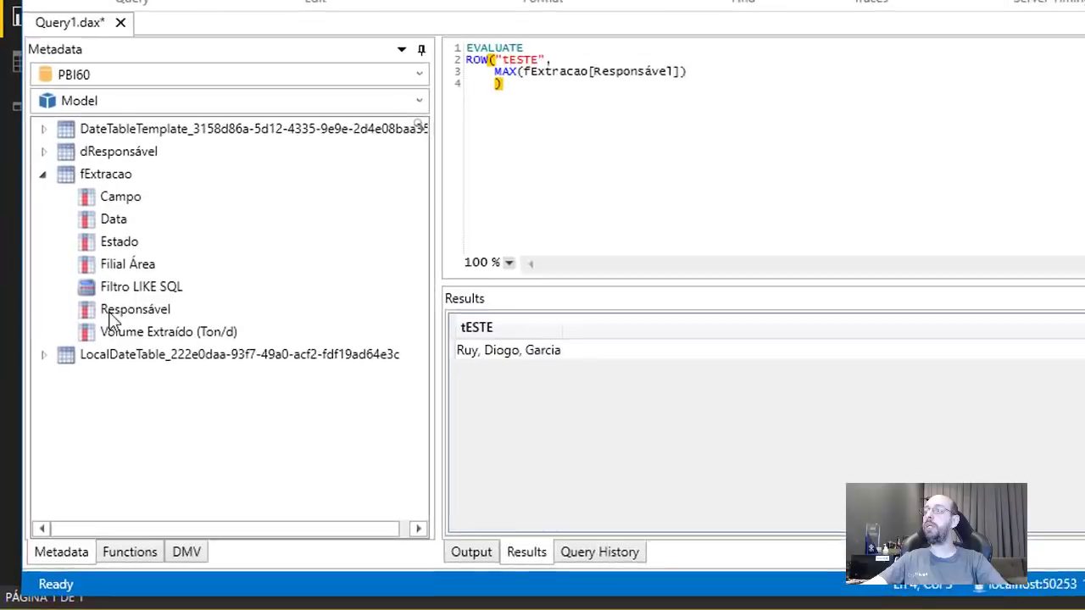
{"action": "mouse_move", "coordinate": [149, 321]}
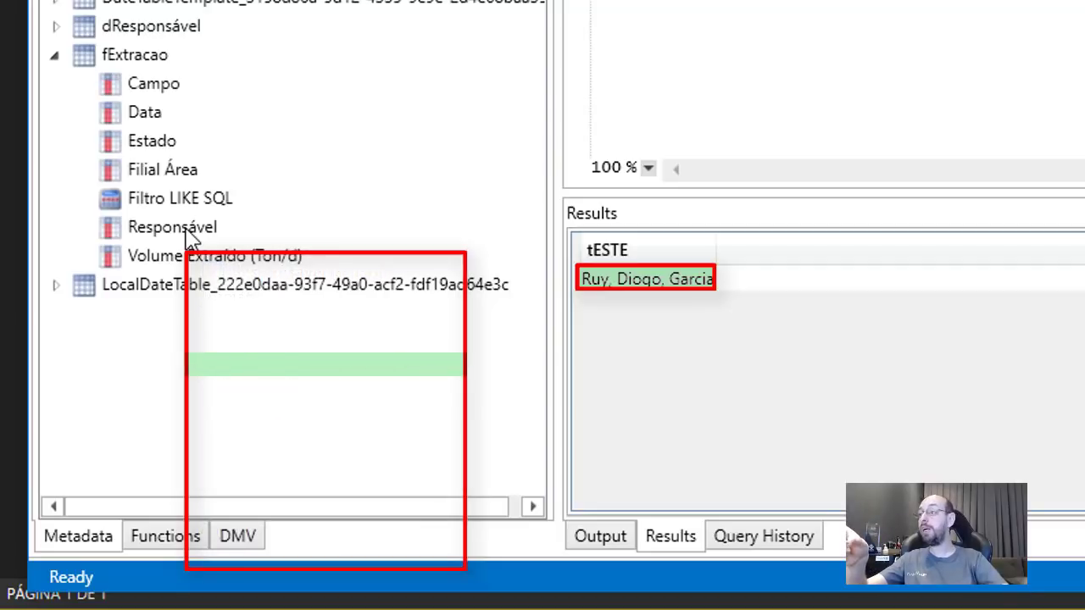
{"action": "mouse_move", "coordinate": [195, 239]}
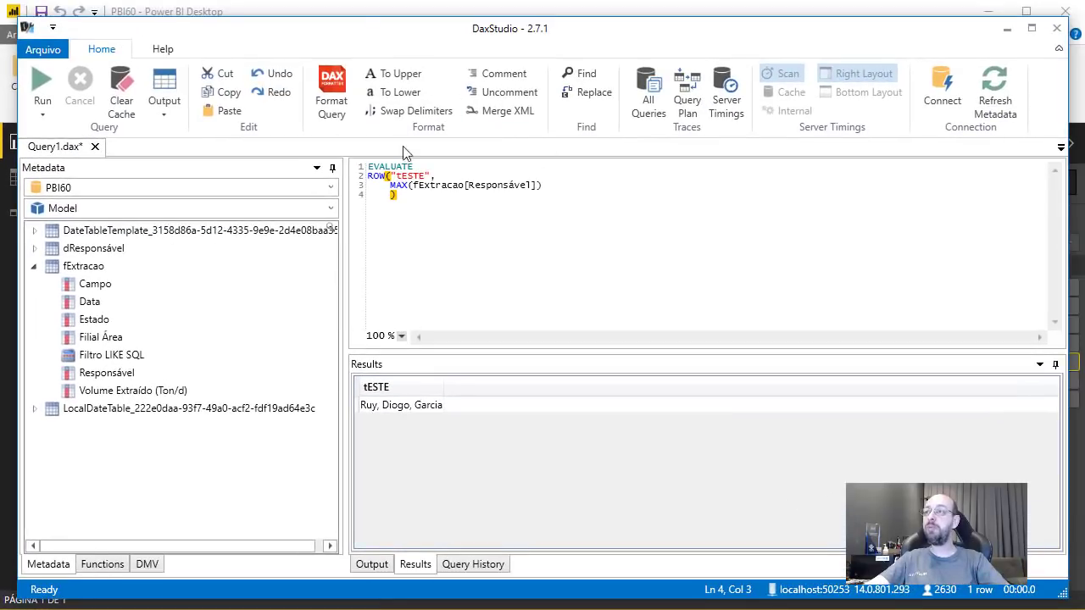
- Switch back to Power BI Desktop, leave the formula unchanged, and add the Filtro LIKE SQL measure as a column of the table visual
{"action": "left_click_drag", "start_coordinate": [357, 22], "coordinate": [490, 85]}
{"action": "left_click", "coordinate": [381, 106]}
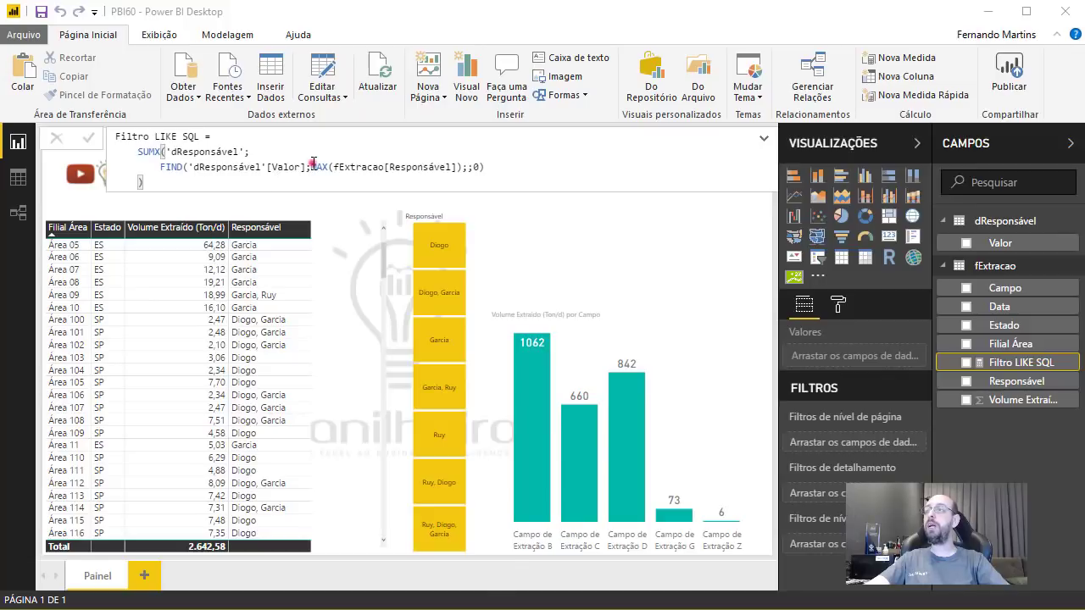
{"action": "left_click", "coordinate": [312, 165]}
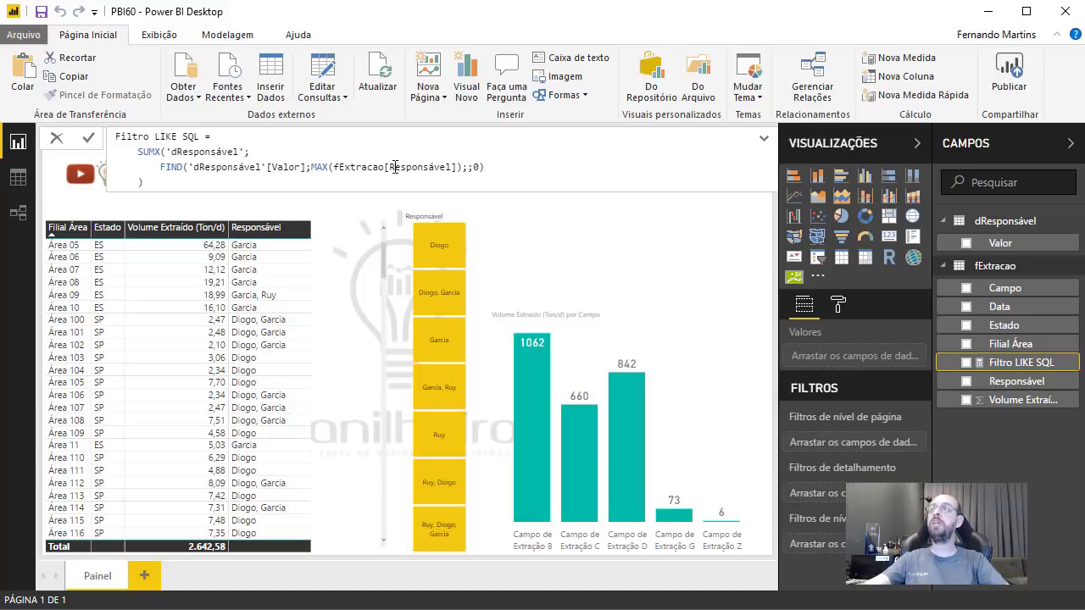
{"action": "key", "text": "Escape"}
{"action": "left_click_drag", "start_coordinate": [998, 362], "coordinate": [271, 307]}
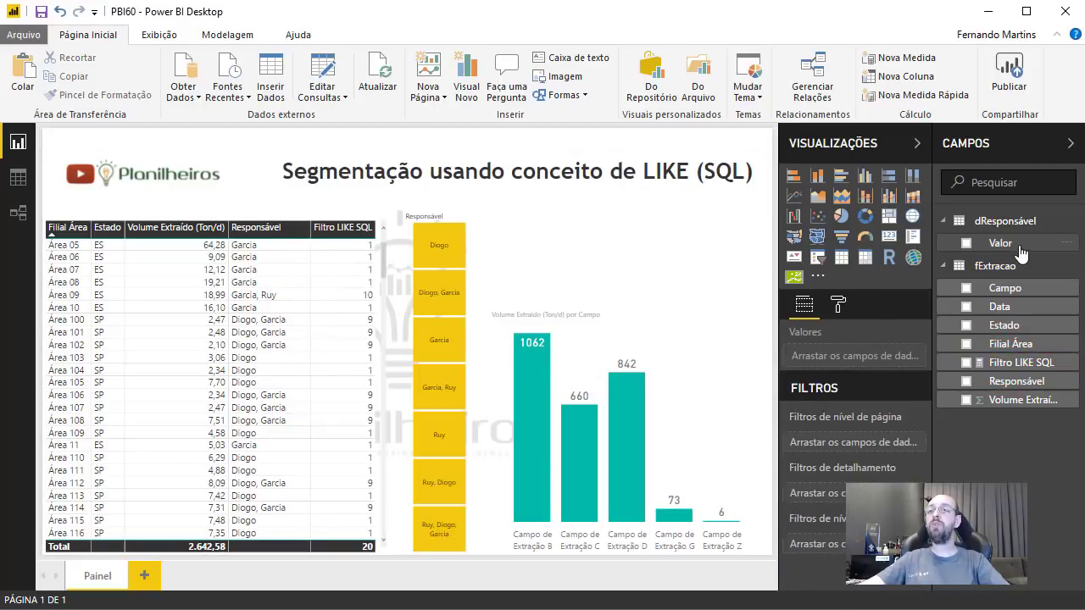
- Create a slicer from dResponsável's Valor field above the column chart and select its first entry
{"action": "left_click_drag", "start_coordinate": [1019, 251], "coordinate": [610, 244]}
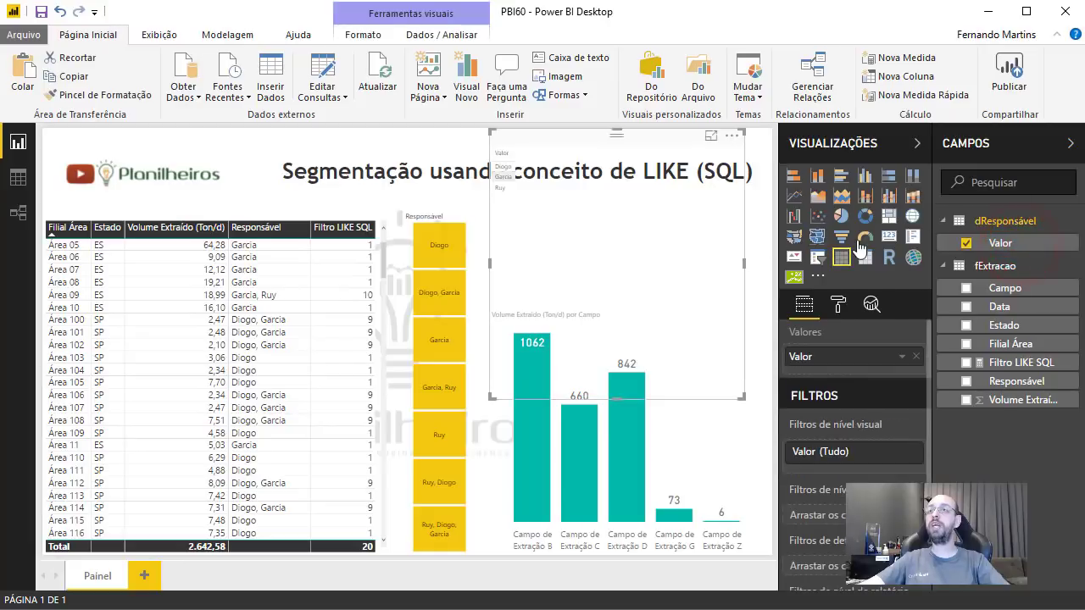
{"action": "left_click", "coordinate": [815, 258]}
{"action": "left_click_drag", "start_coordinate": [616, 133], "coordinate": [603, 269]}
{"action": "left_click", "coordinate": [529, 237]}
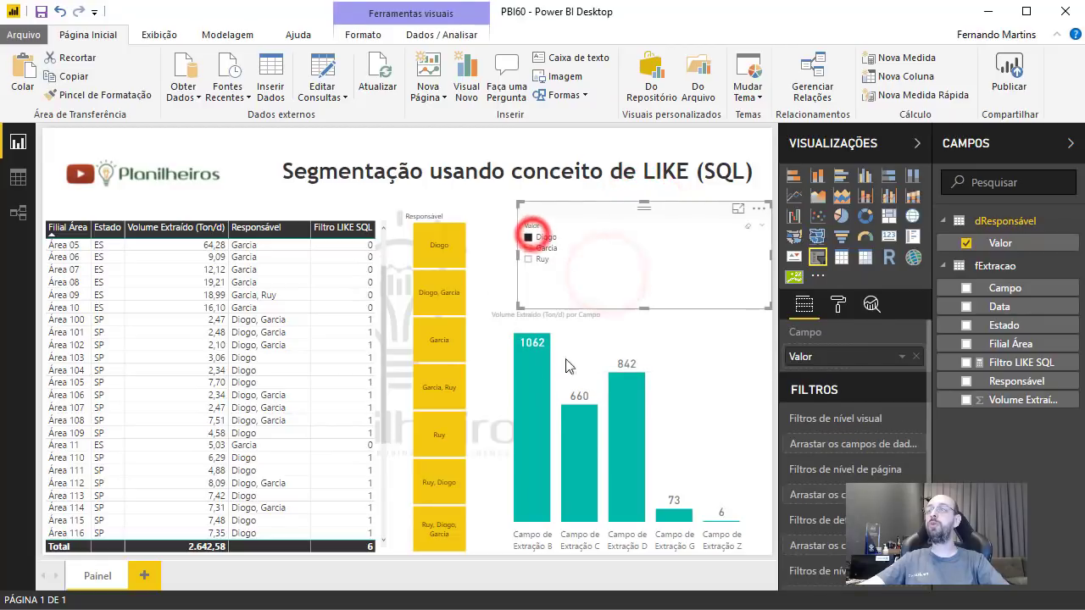